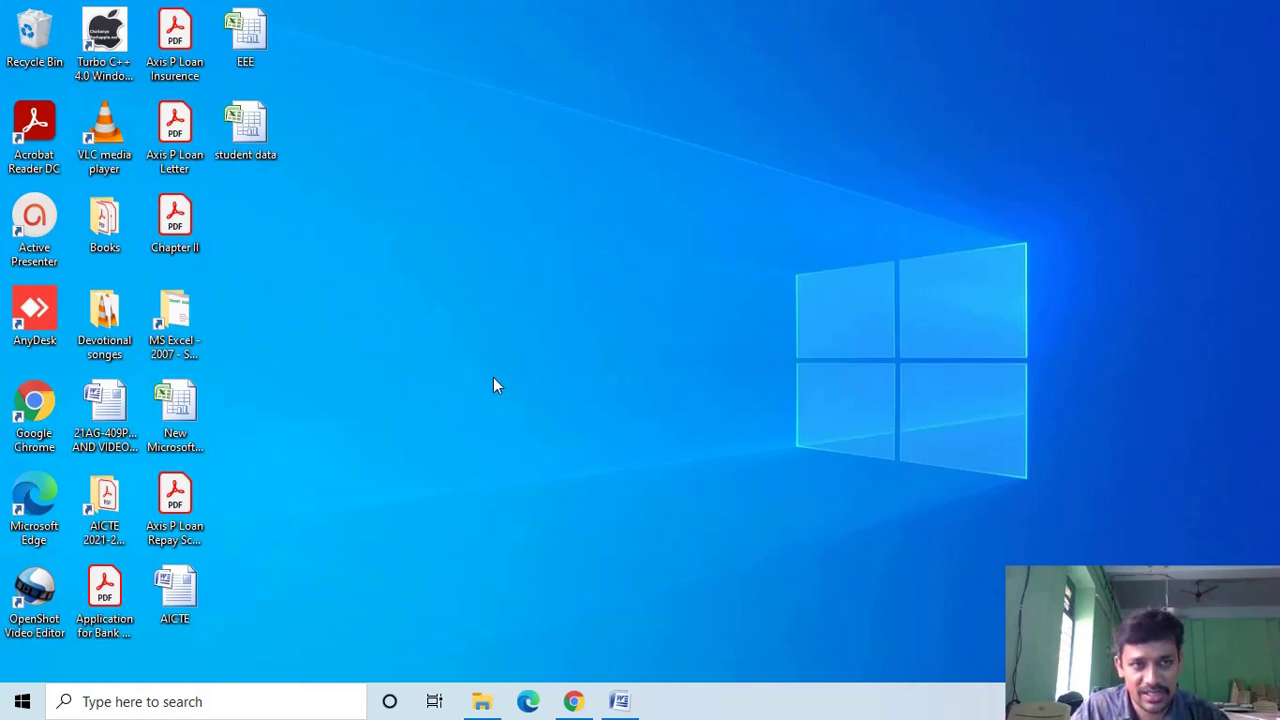
Open the EEE workbook from the desktop in Excel.
{"action": "double_click", "coordinate": [250, 33]}
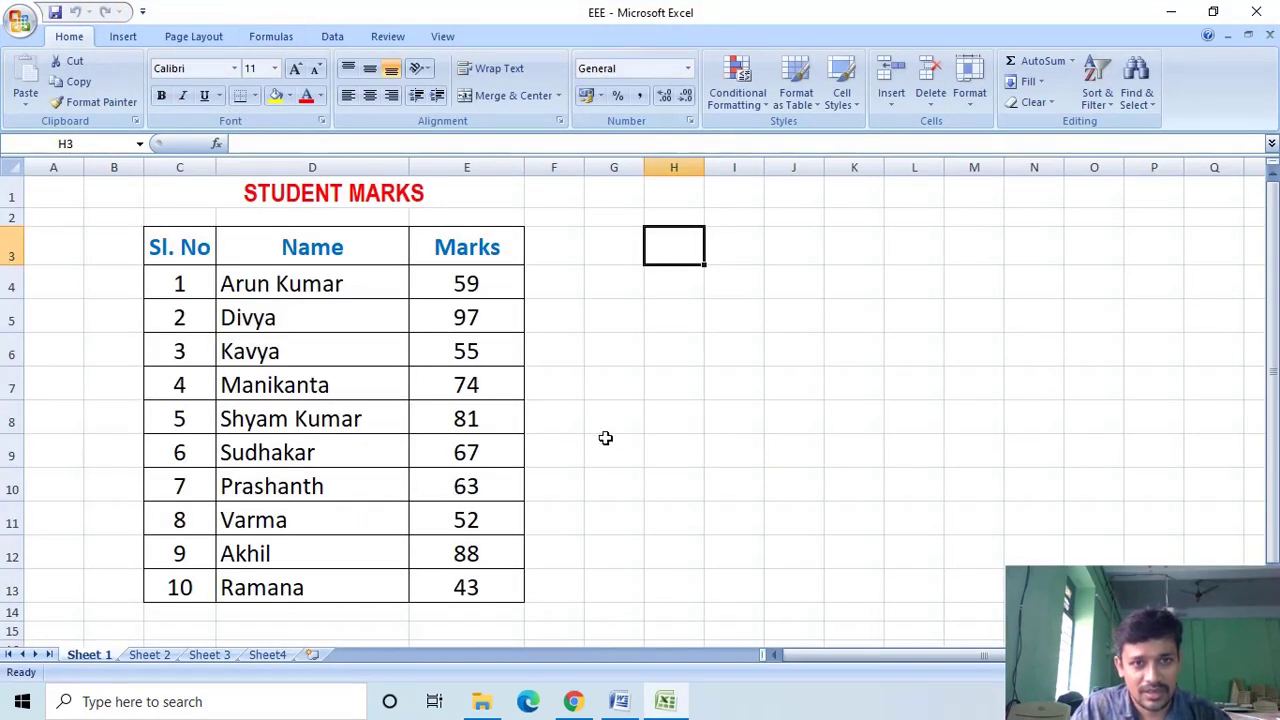
{"action": "left_click", "coordinate": [614, 390]}
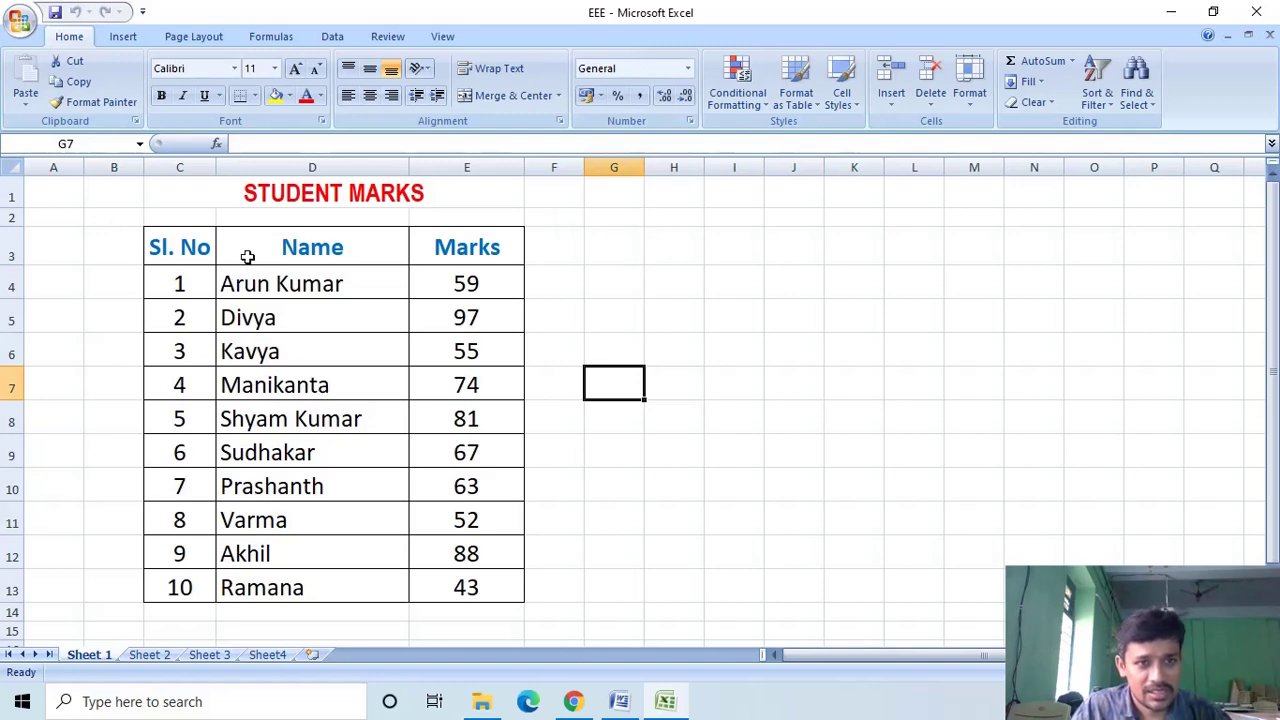
Open the full set of chart types for the Name and Marks data in D3:E13.
{"action": "left_click_drag", "start_coordinate": [247, 249], "coordinate": [460, 588]}
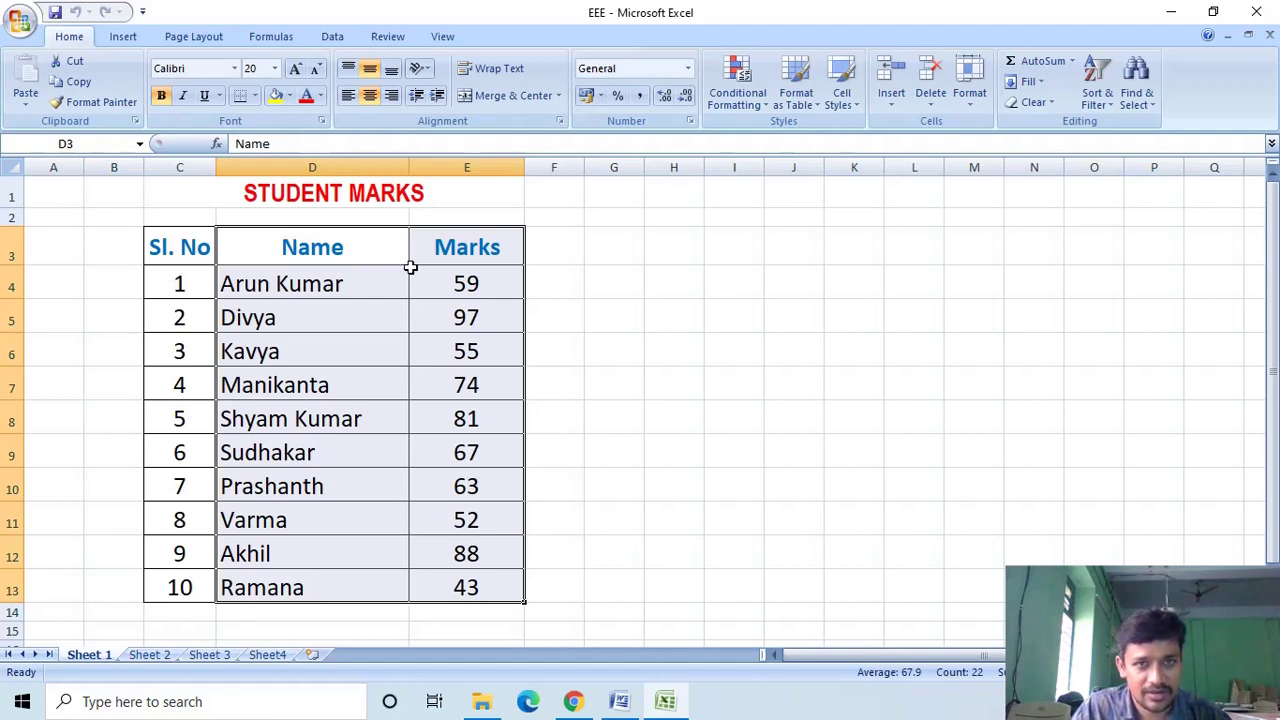
{"action": "left_click", "coordinate": [124, 38]}
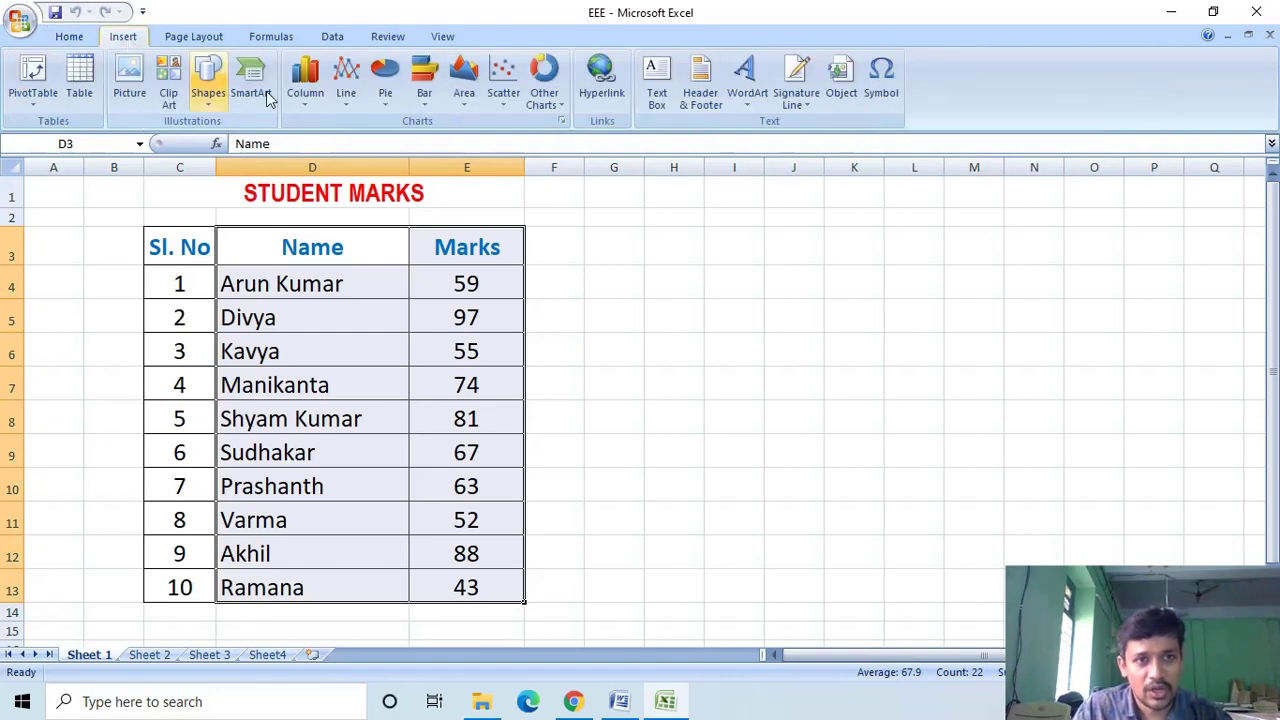
{"action": "left_click", "coordinate": [562, 122]}
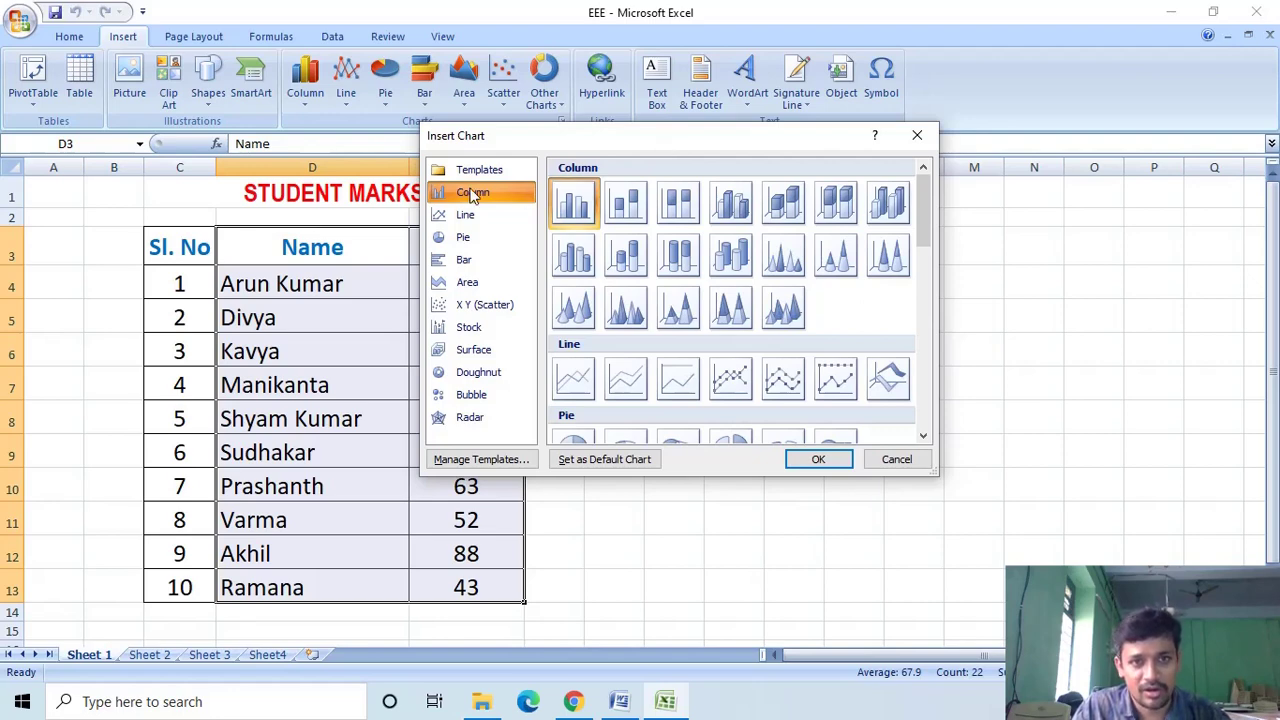
Examine the available line, pie, bar, area, XY scatter and column chart types.
{"action": "left_click", "coordinate": [469, 222]}
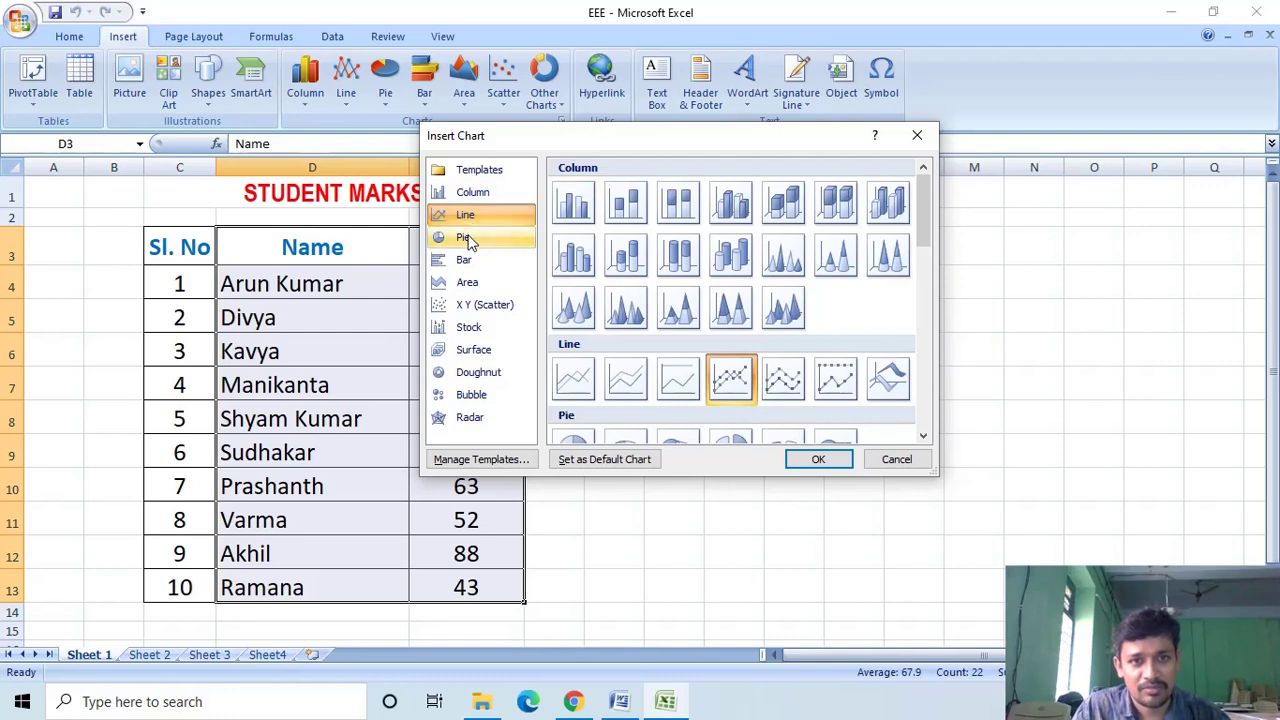
{"action": "left_click", "coordinate": [469, 240]}
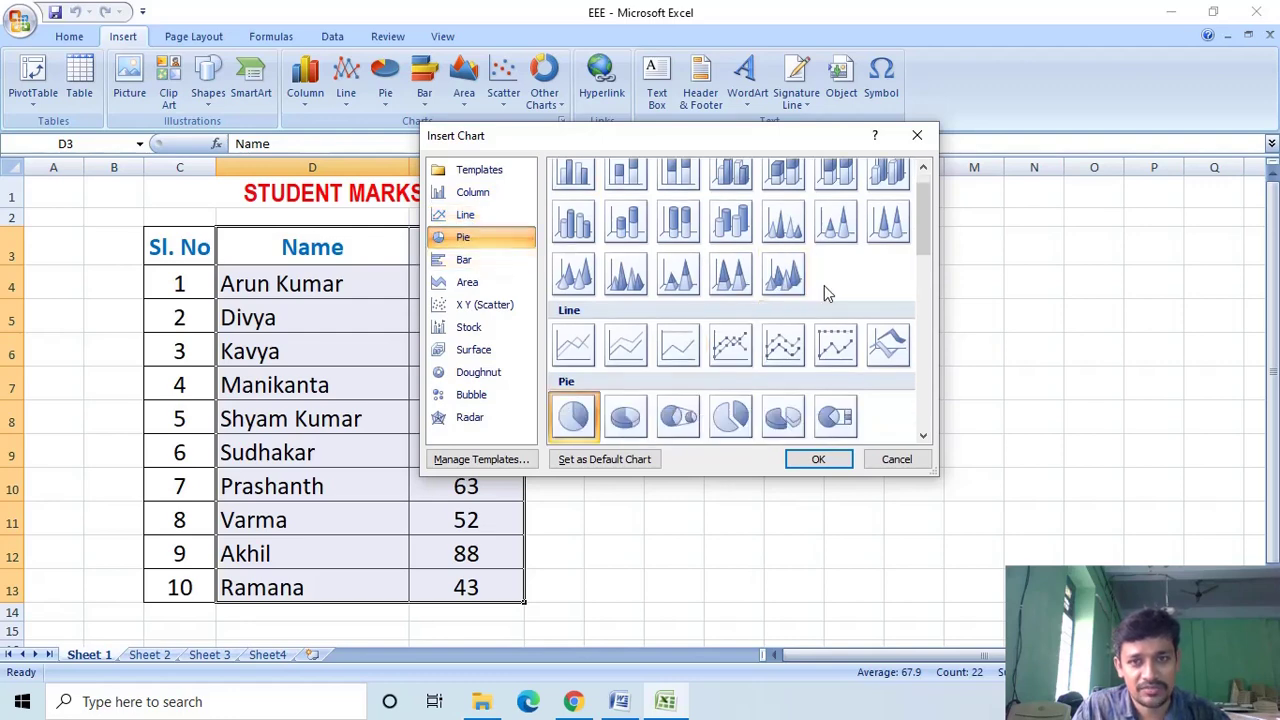
{"action": "left_click_drag", "start_coordinate": [921, 231], "coordinate": [923, 262]}
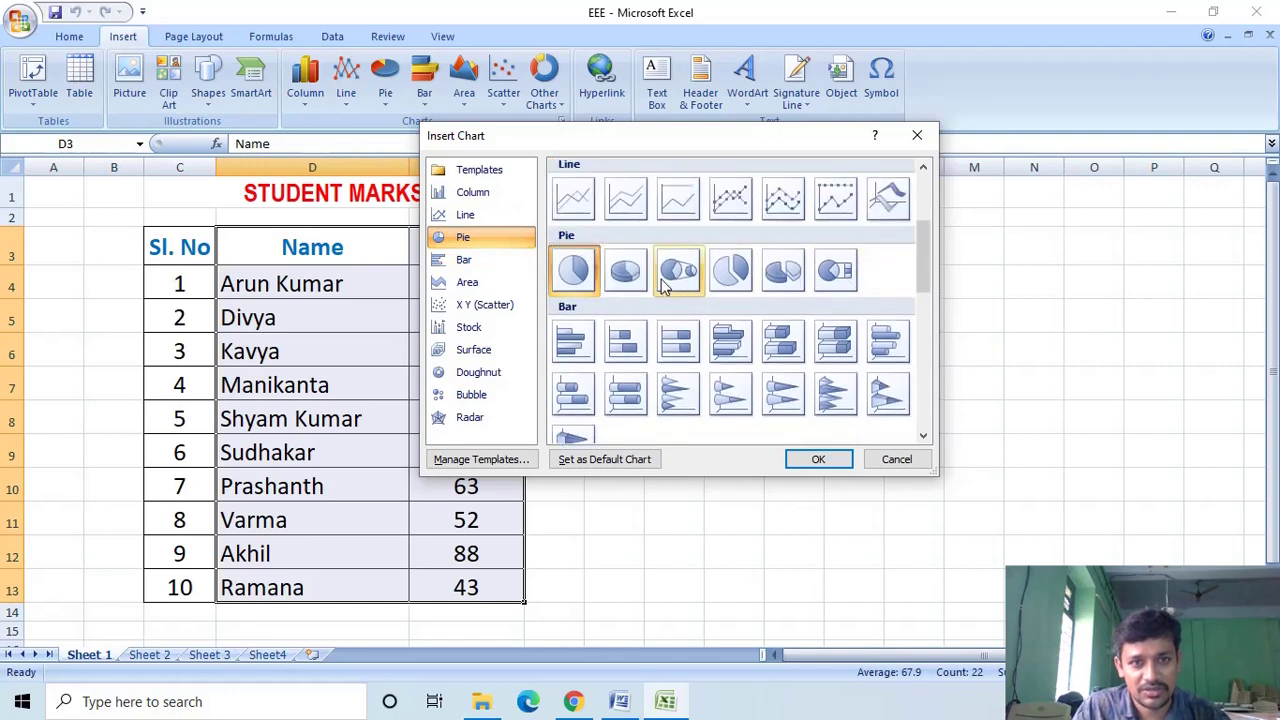
{"action": "left_click", "coordinate": [470, 259]}
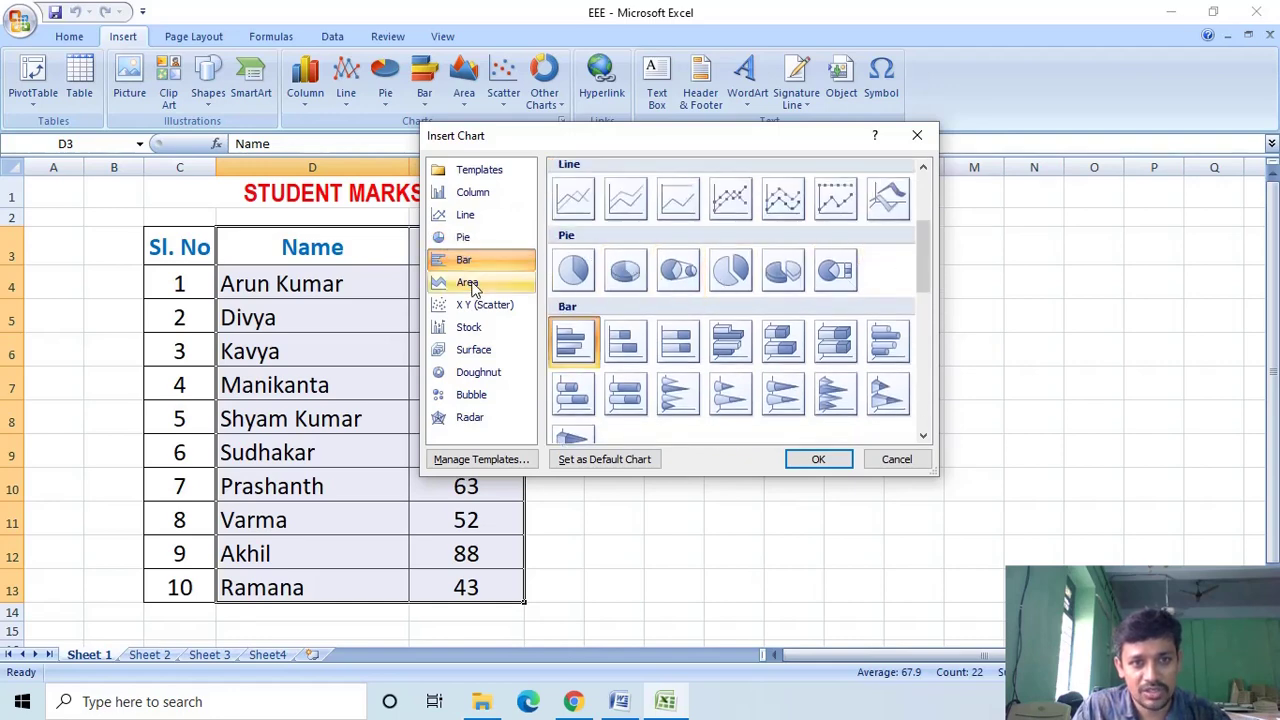
{"action": "left_click", "coordinate": [472, 284]}
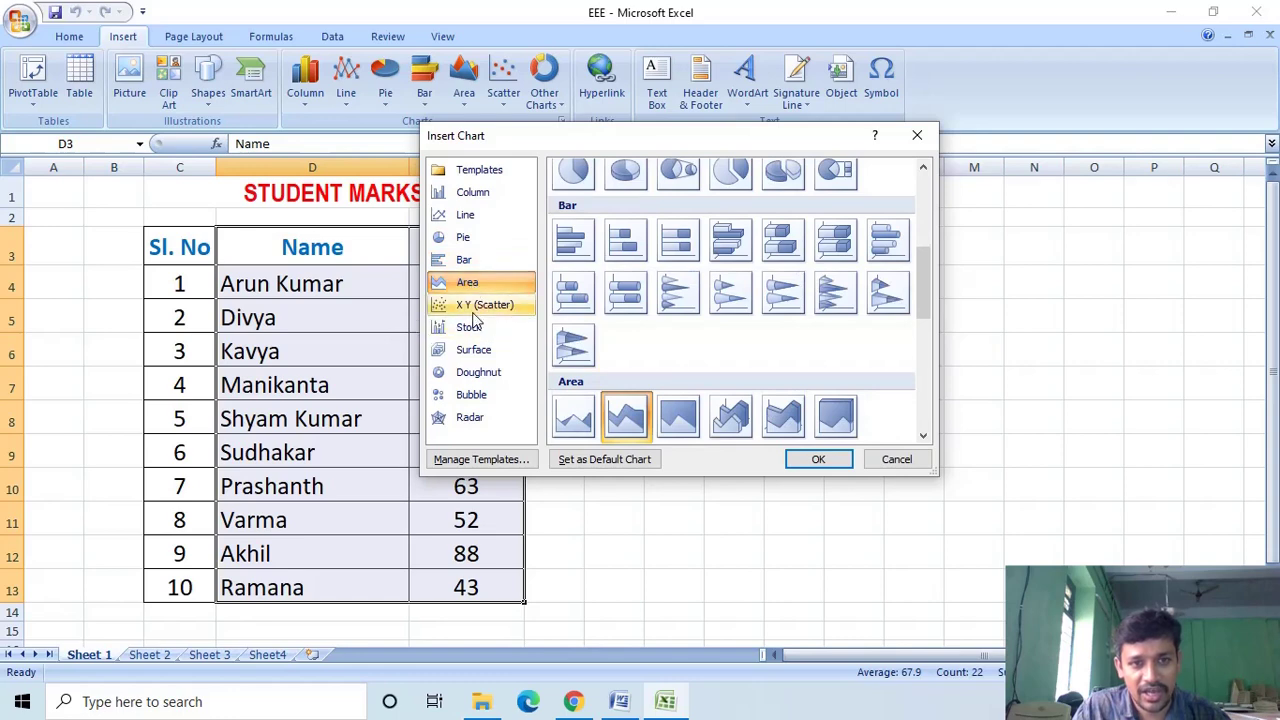
{"action": "left_click", "coordinate": [477, 307]}
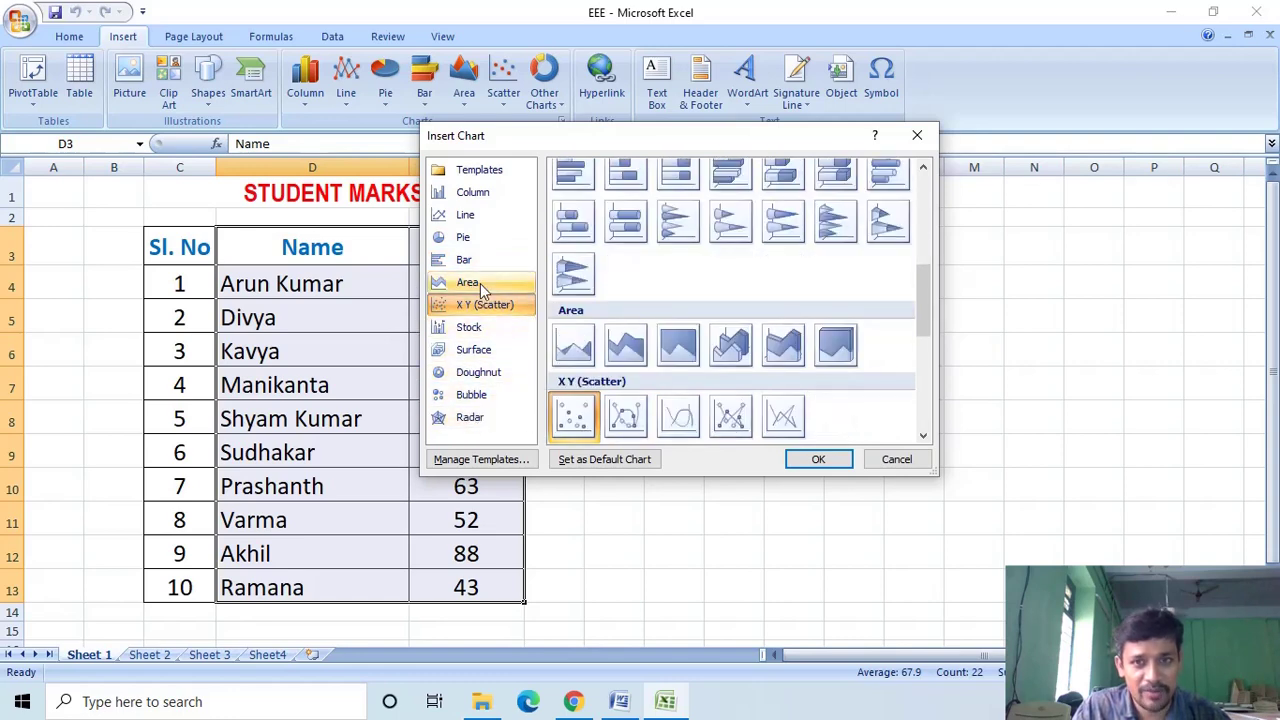
{"action": "left_click", "coordinate": [485, 197]}
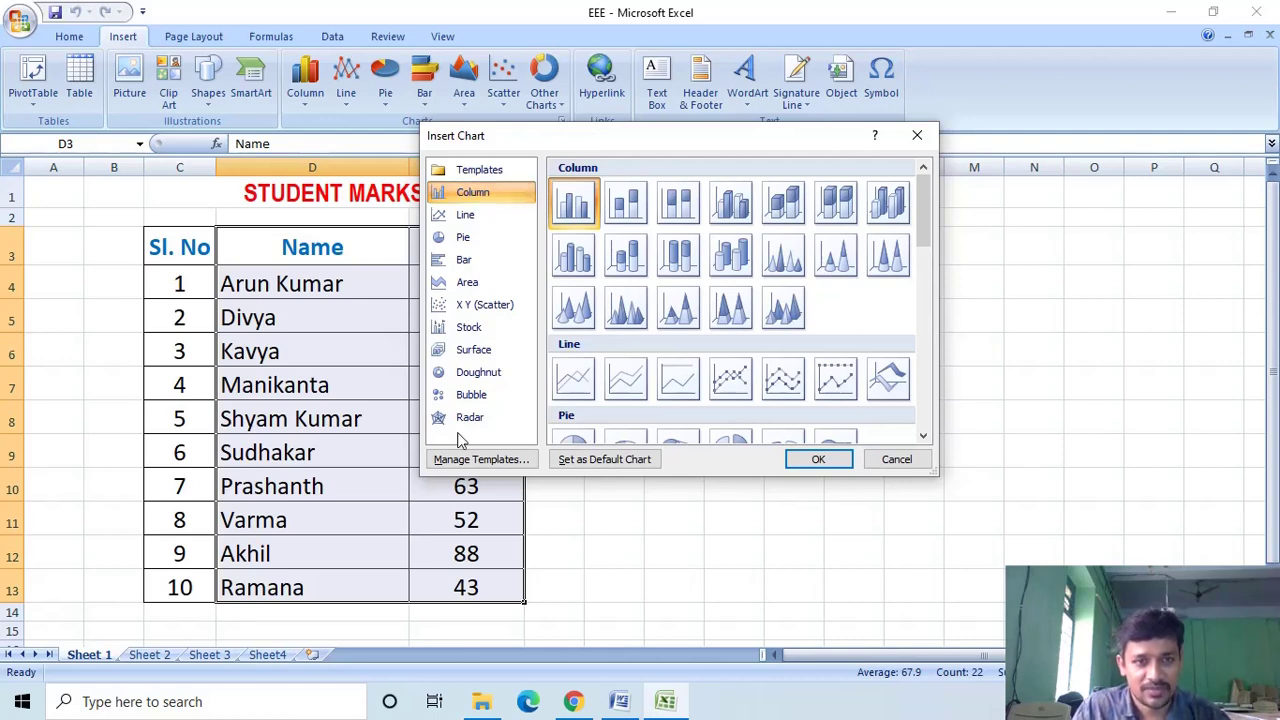
{"action": "left_click", "coordinate": [477, 226]}
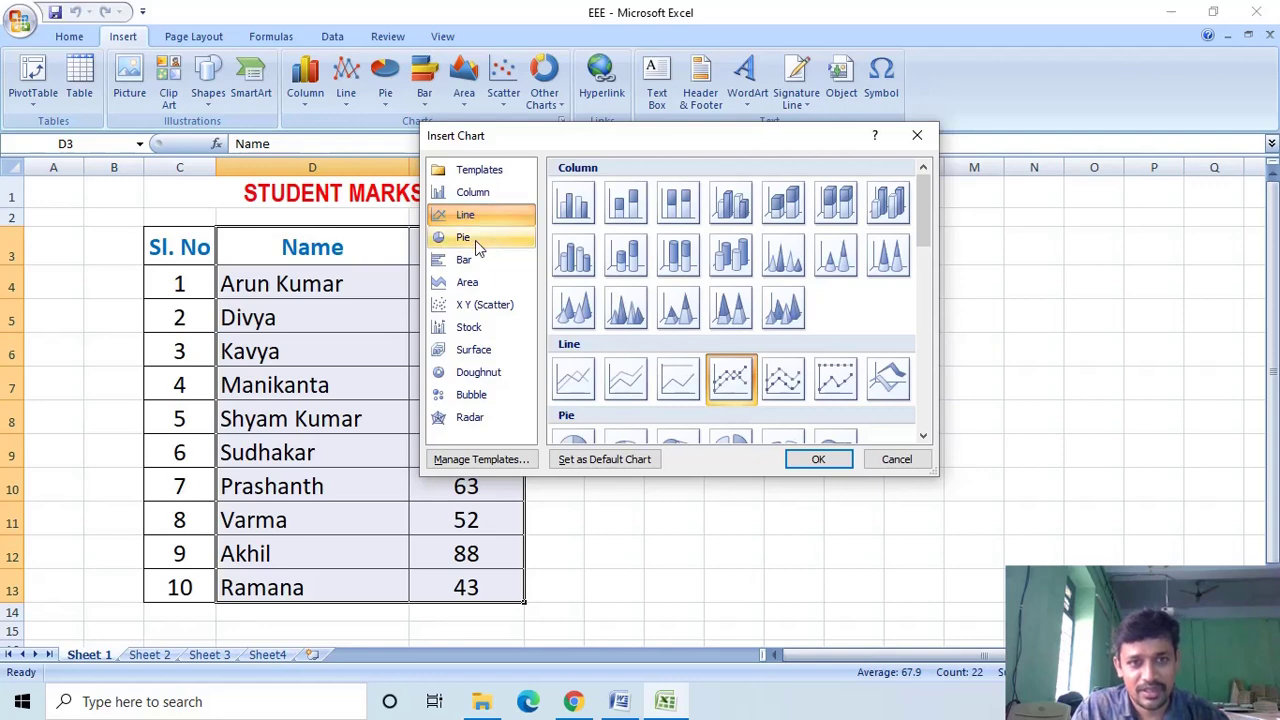
{"action": "left_click", "coordinate": [475, 240]}
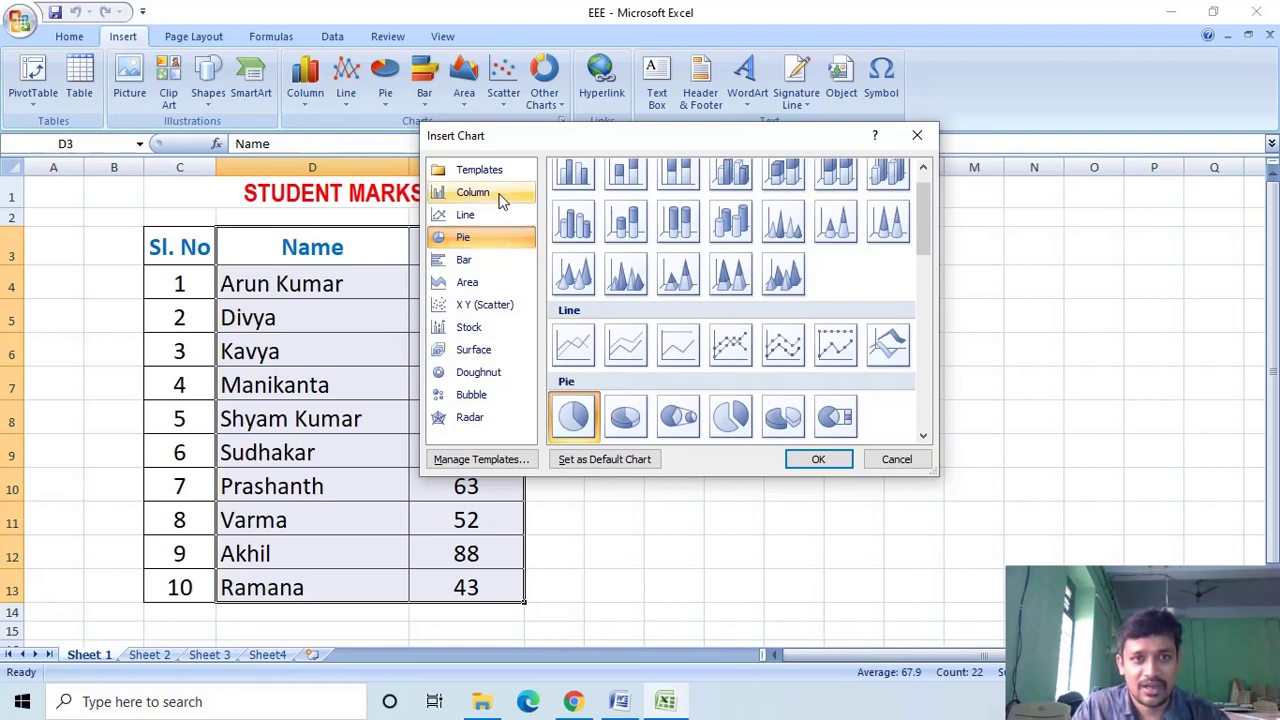
Insert a clustered column chart of the marks and place it beside the table, clear of the data.
{"action": "left_click", "coordinate": [493, 194]}
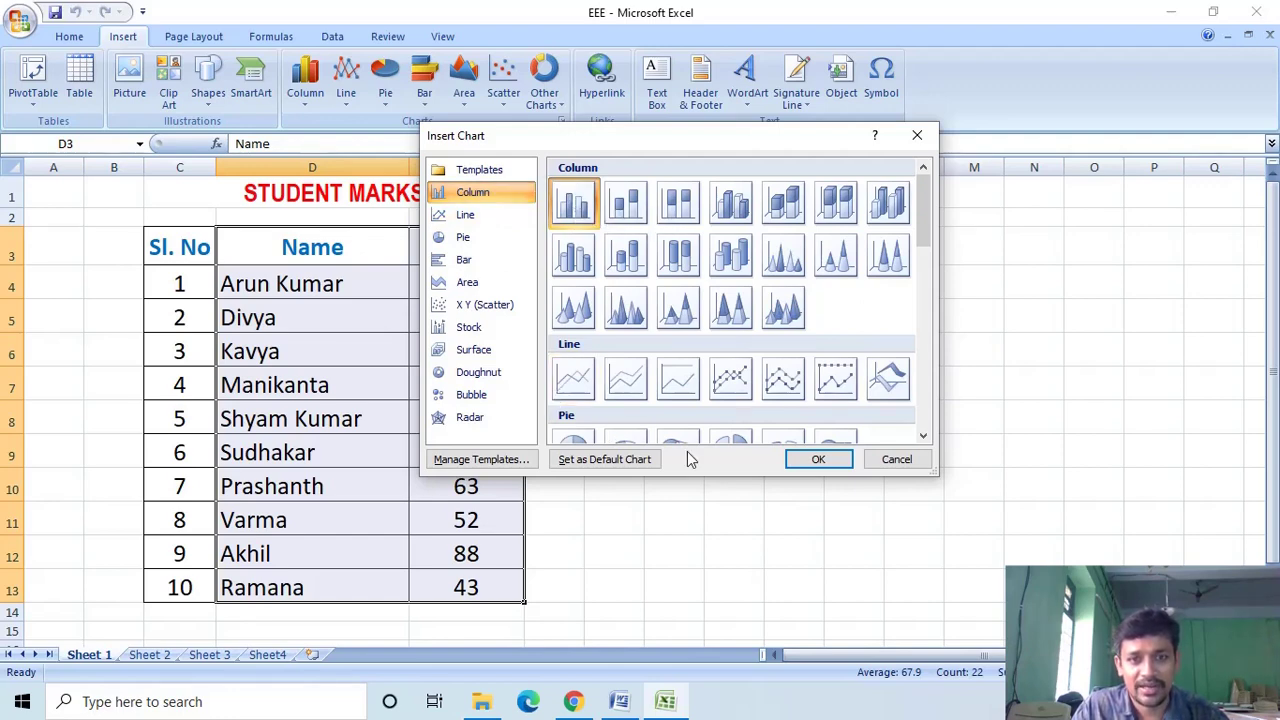
{"action": "left_click", "coordinate": [817, 462]}
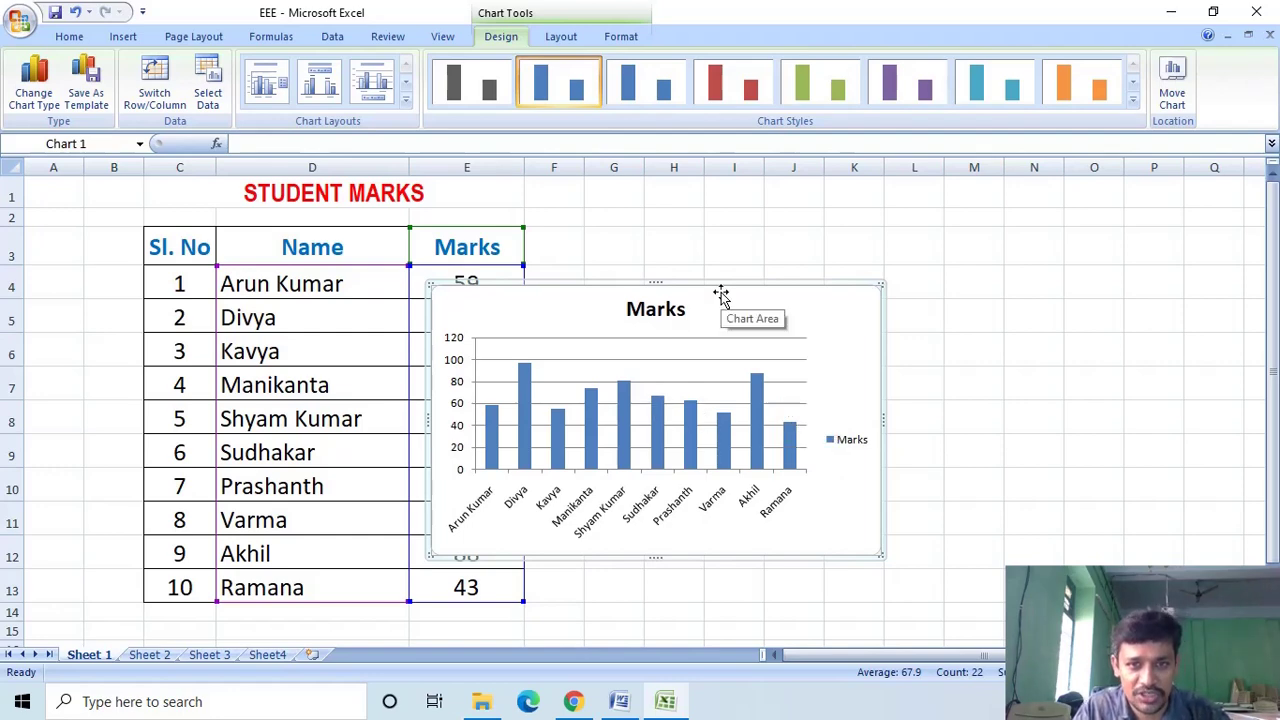
{"action": "left_click_drag", "start_coordinate": [720, 290], "coordinate": [869, 229]}
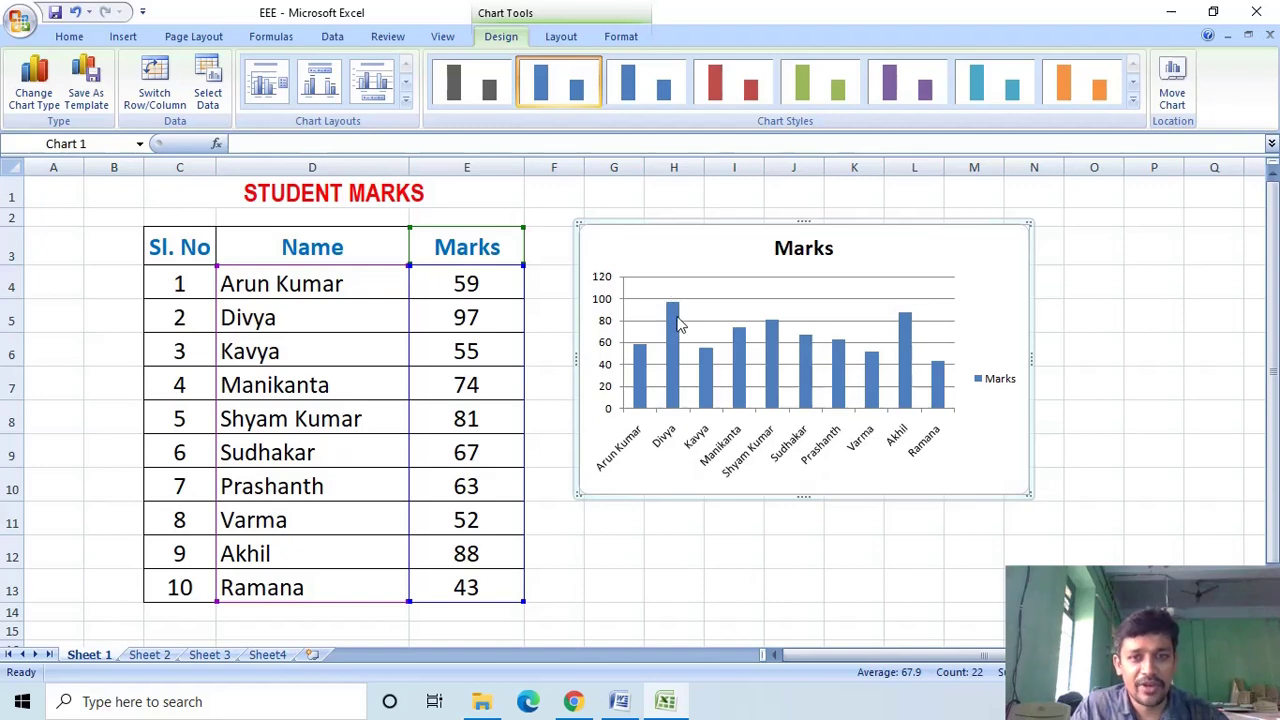
Read the marks shown by individual columns and examine the chart's design, layout and format options.
{"action": "mouse_move", "coordinate": [675, 318]}
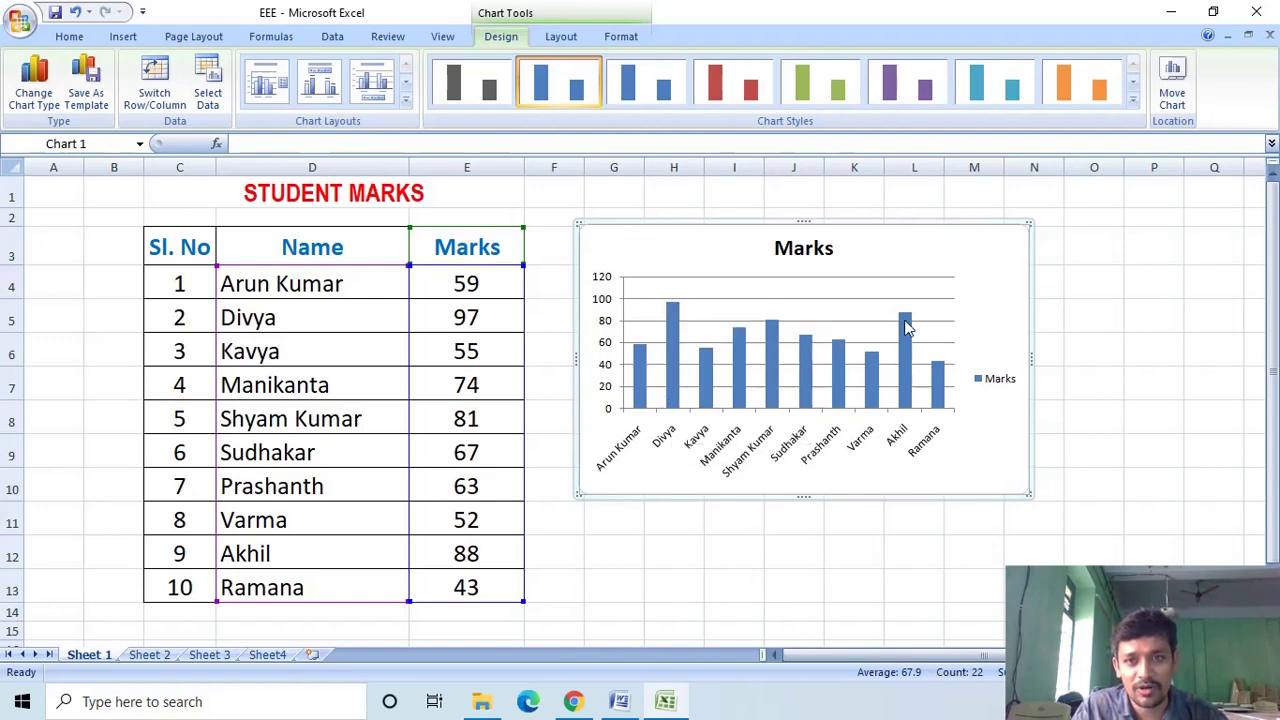
{"action": "mouse_move", "coordinate": [906, 321]}
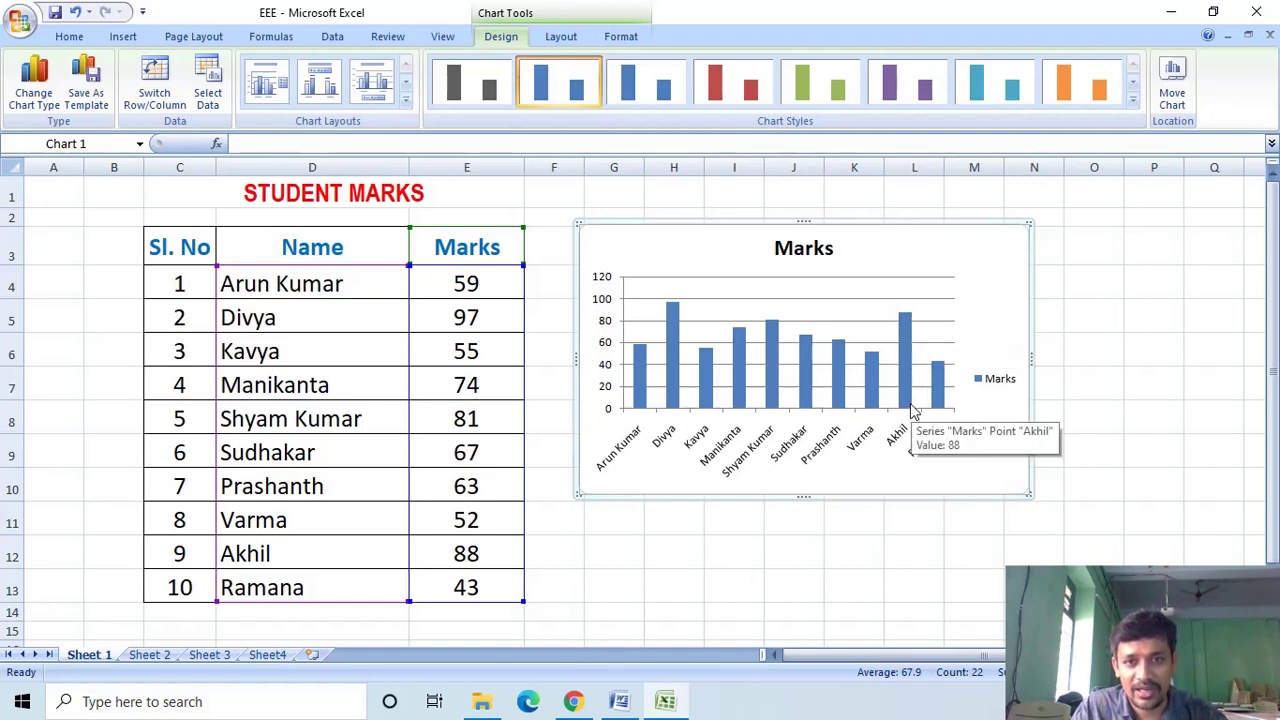
{"action": "mouse_move", "coordinate": [773, 330]}
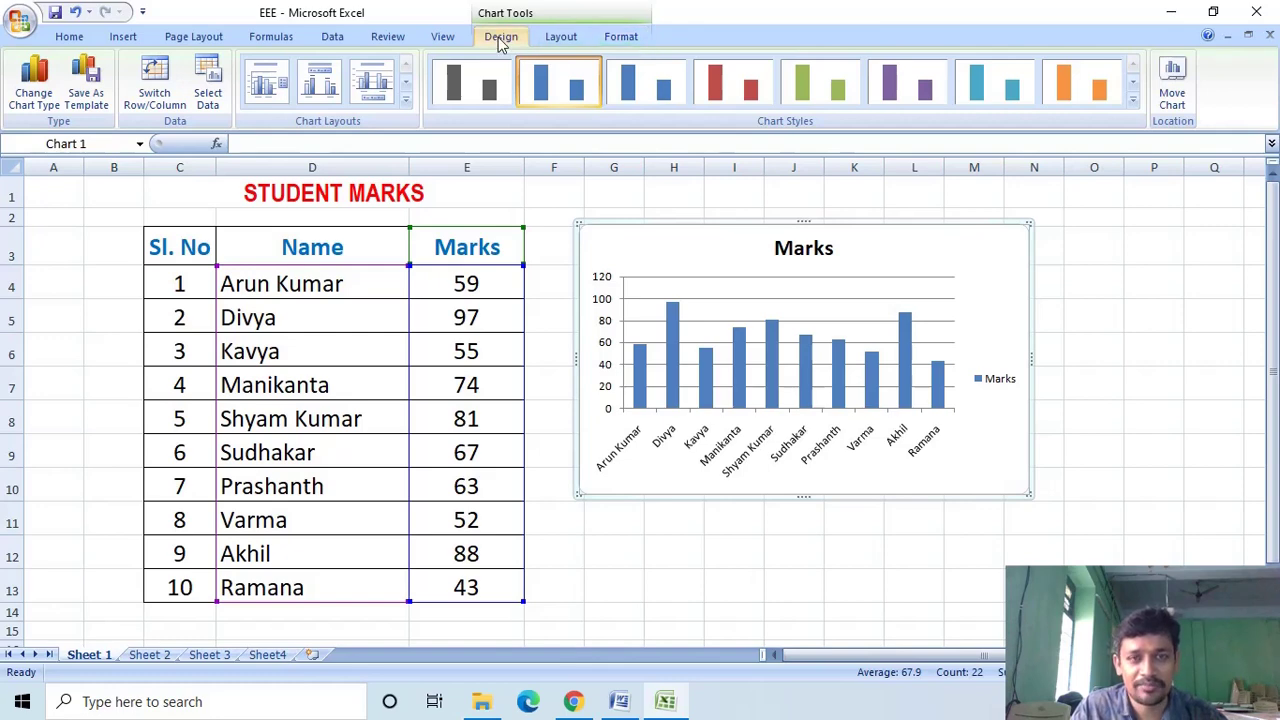
{"action": "left_click", "coordinate": [559, 37]}
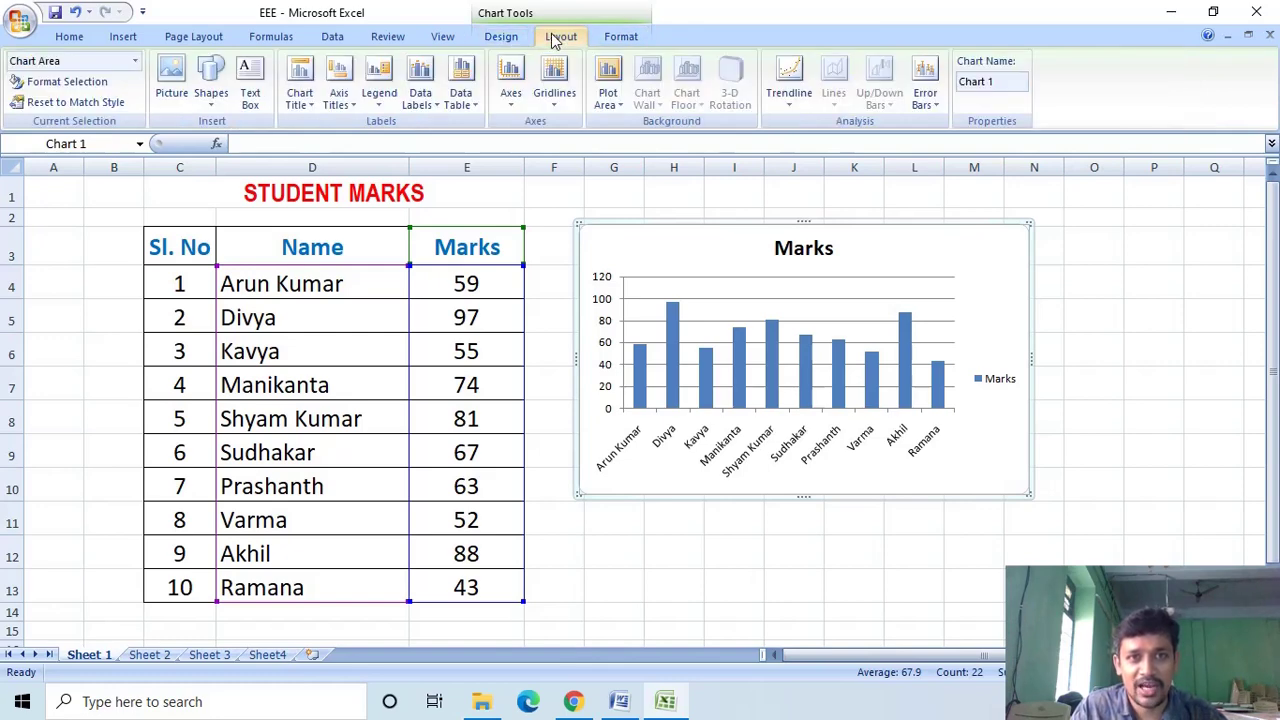
{"action": "left_click", "coordinate": [621, 37]}
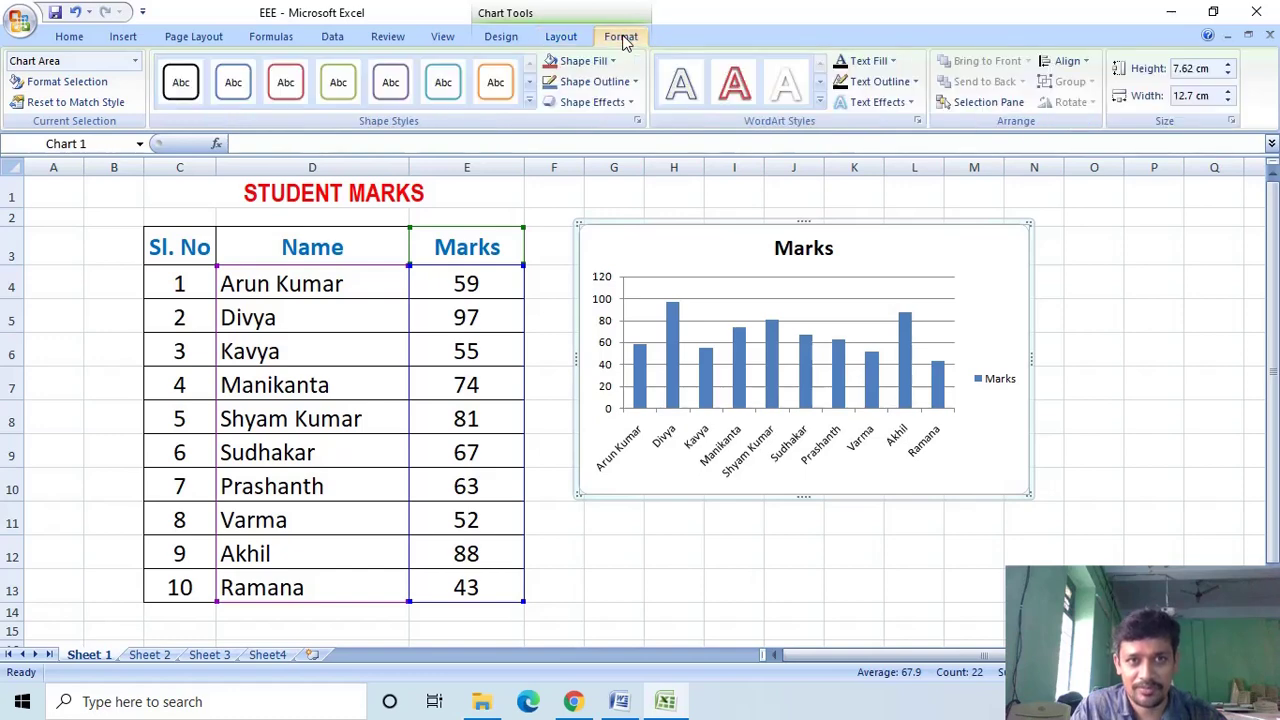
{"action": "left_click", "coordinate": [501, 40]}
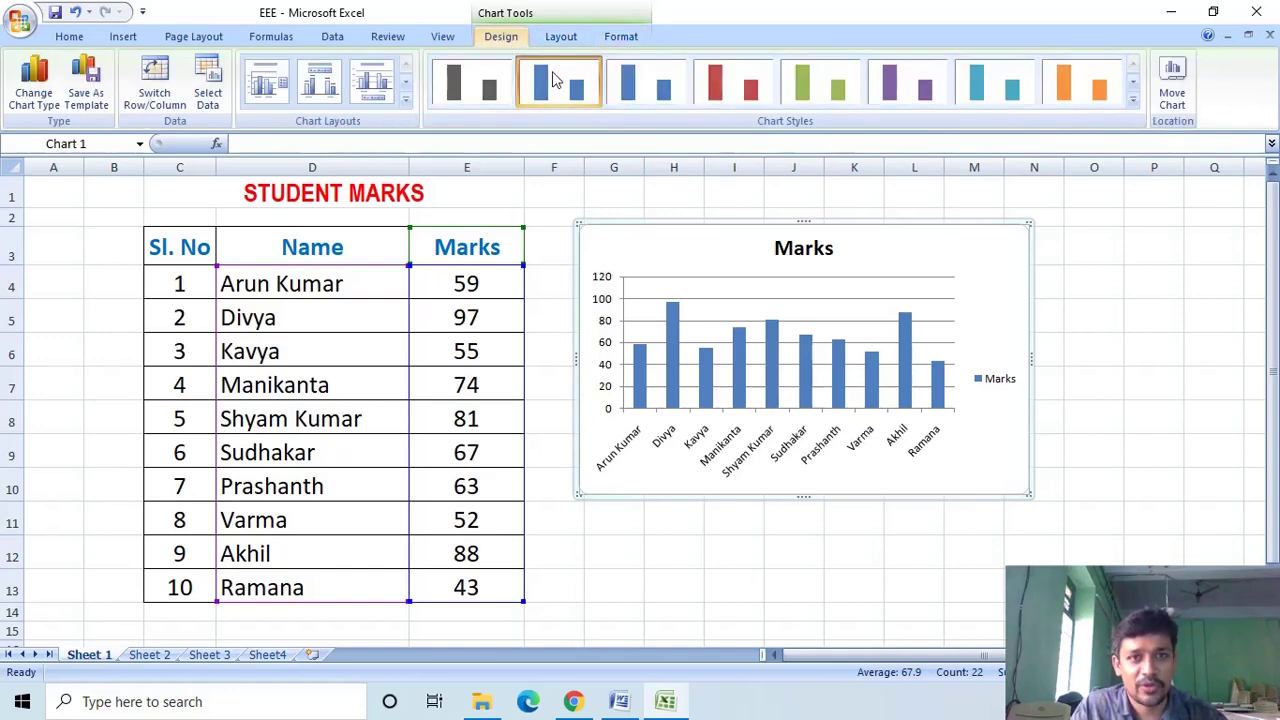
Apply the chart style with glossy red columns on a black background to the marks chart.
{"action": "left_click", "coordinate": [647, 82]}
{"action": "left_click", "coordinate": [743, 78]}
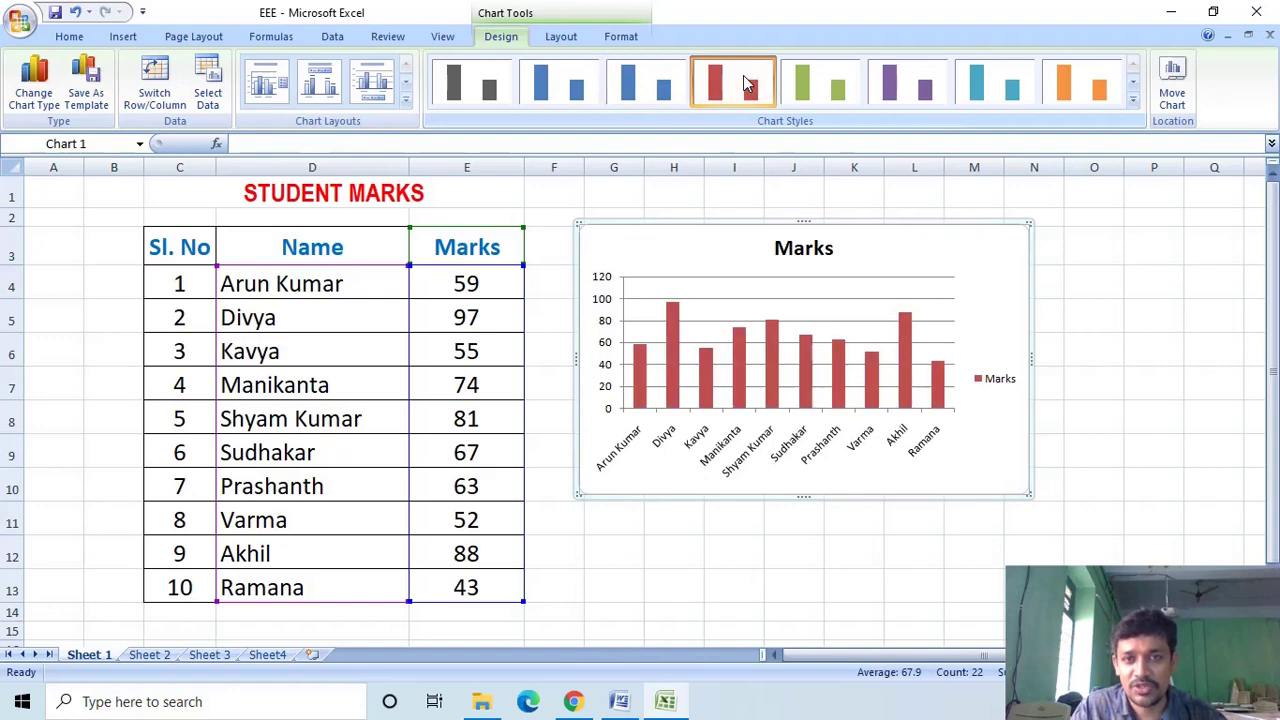
{"action": "left_click", "coordinate": [1133, 99]}
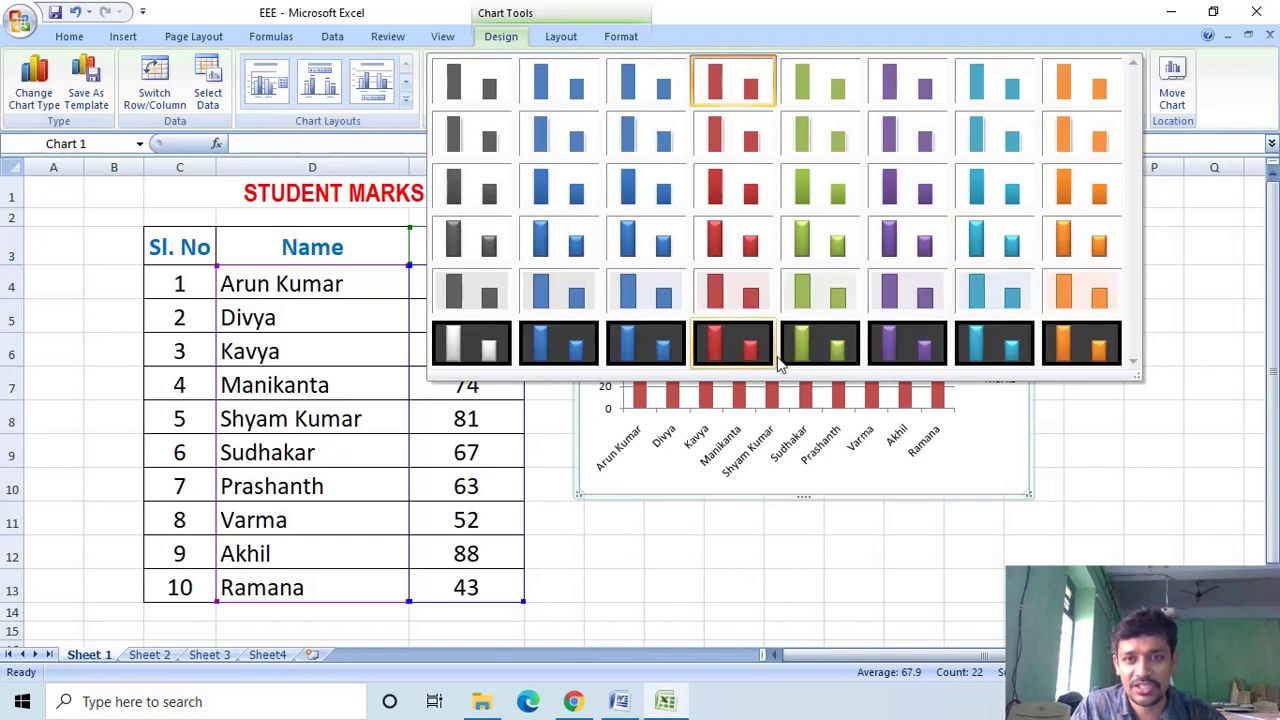
{"action": "left_click", "coordinate": [727, 345]}
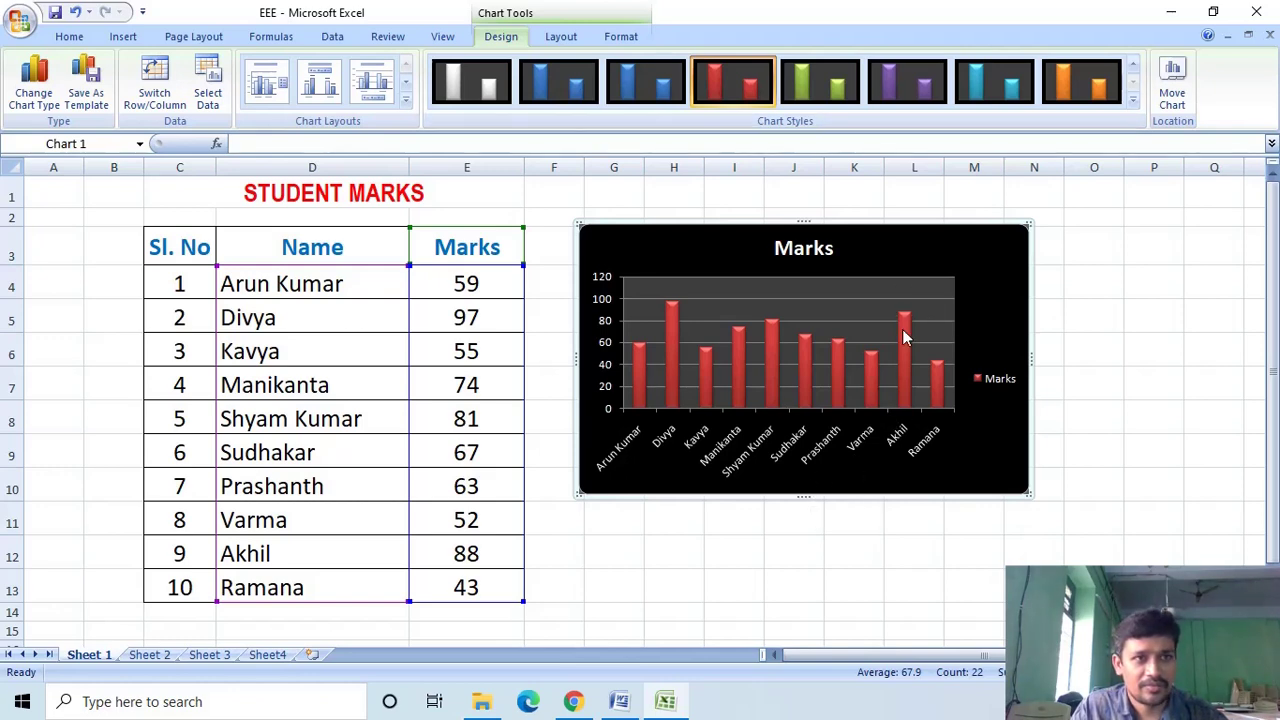
{"action": "mouse_move", "coordinate": [900, 375]}
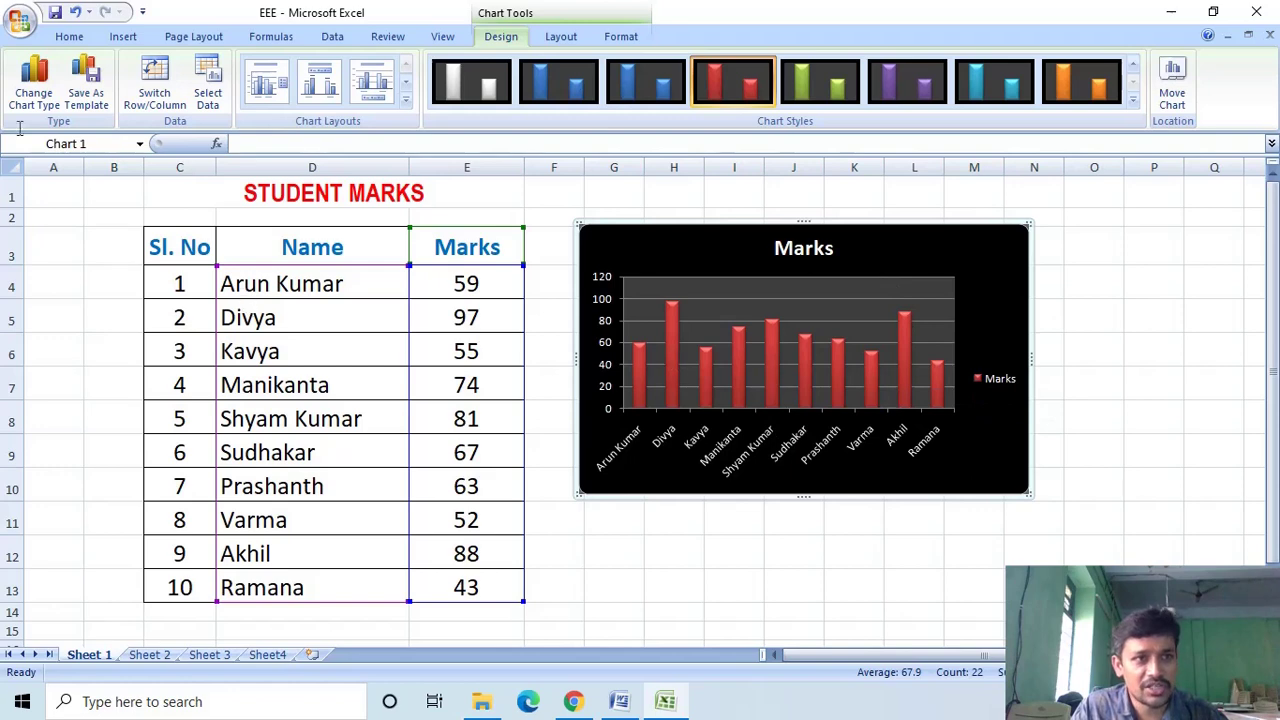
Change the marks chart to a line chart with markers, and after that to a clustered bar chart.
{"action": "left_click", "coordinate": [27, 94]}
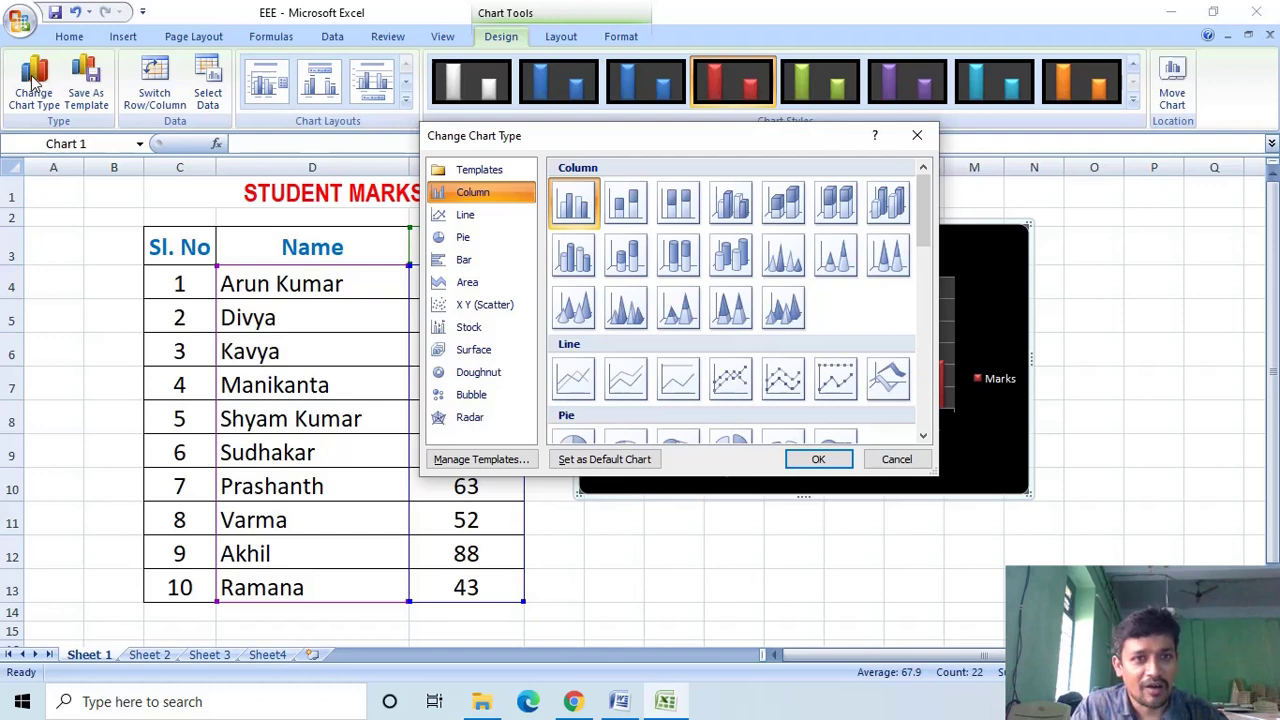
{"action": "left_click", "coordinate": [473, 224]}
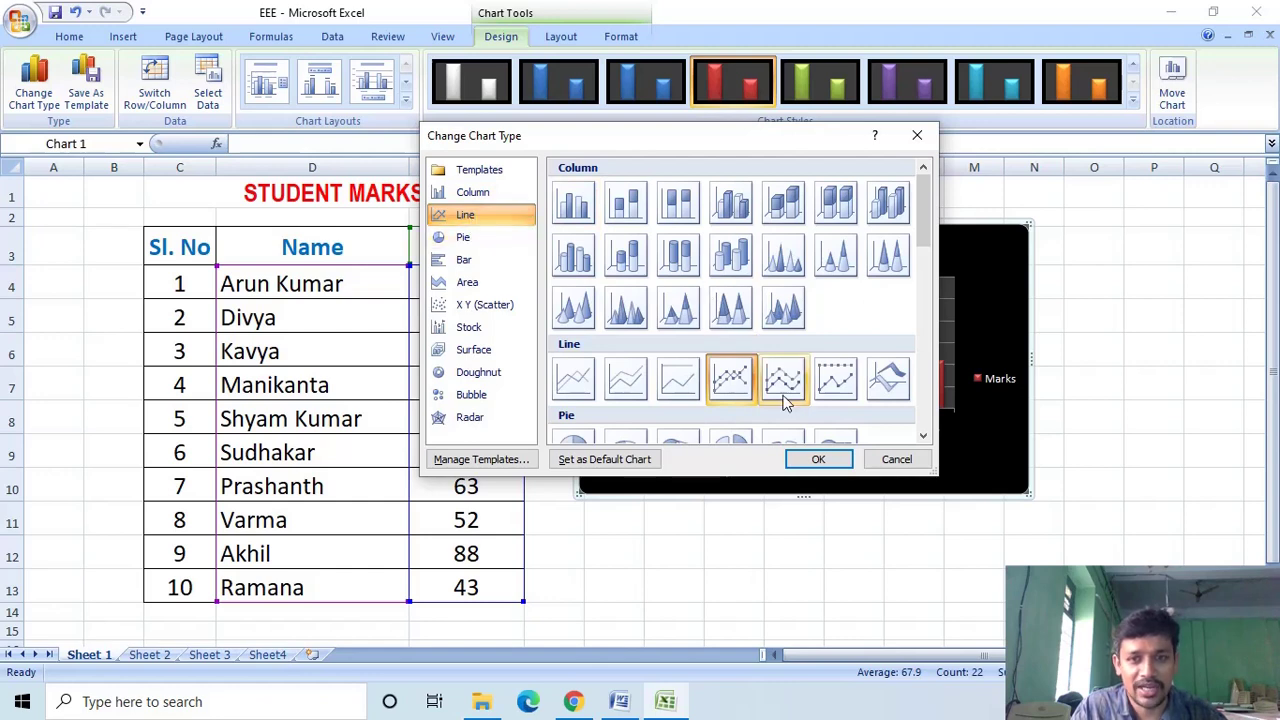
{"action": "left_click", "coordinate": [818, 459]}
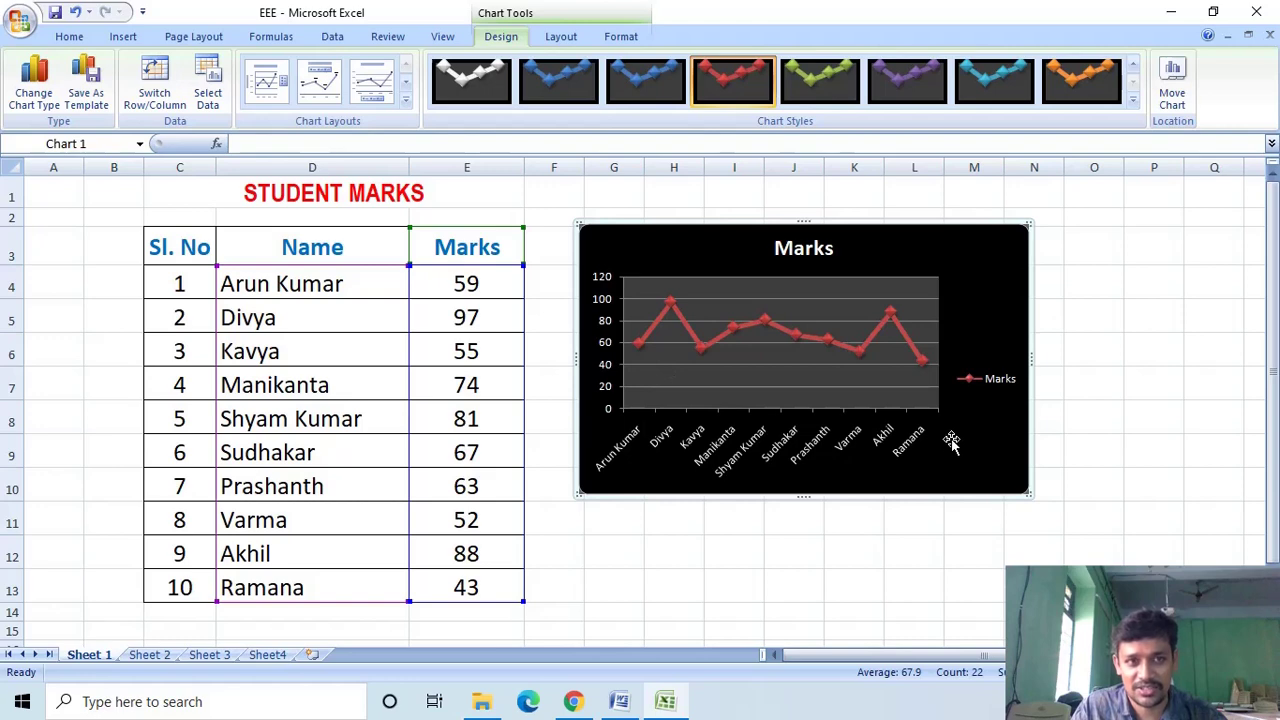
{"action": "left_click", "coordinate": [30, 88]}
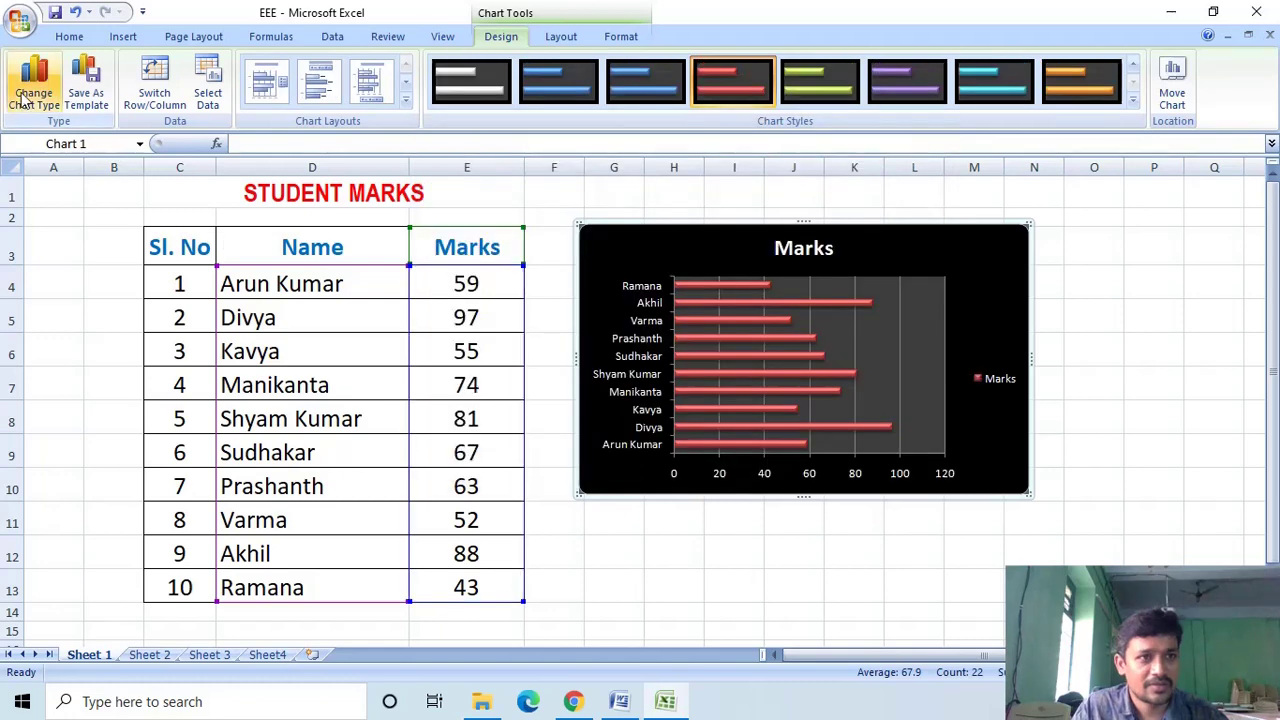
Change the marks chart back to the clustered column type.
{"action": "left_click", "coordinate": [30, 90]}
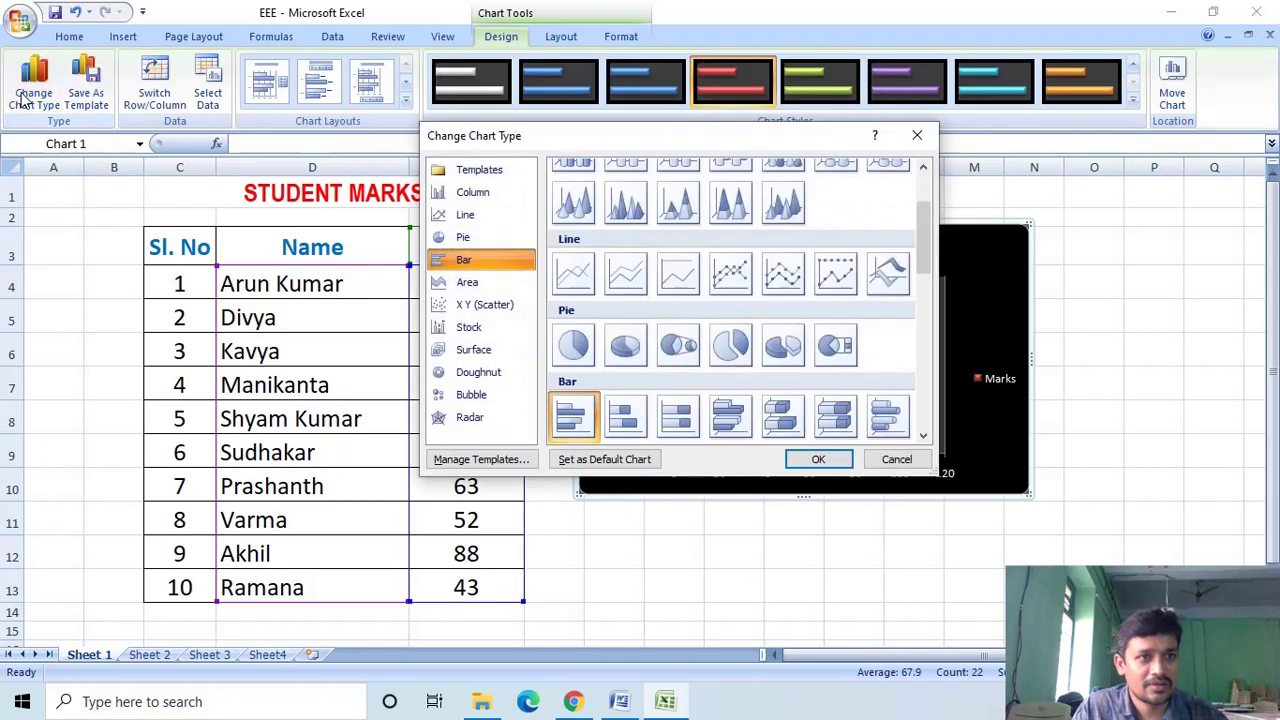
{"action": "left_click", "coordinate": [475, 192]}
{"action": "left_click", "coordinate": [818, 459]}
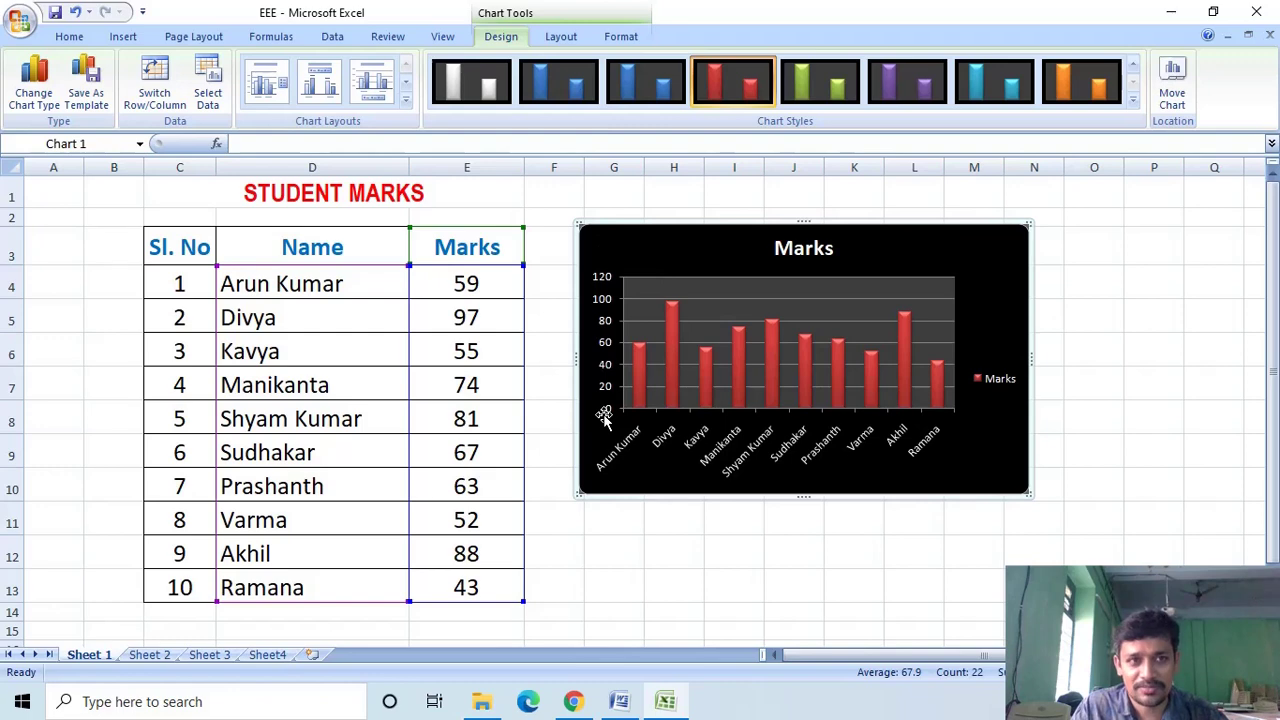
Switch the chart's rows and columns so each student is a separate series, and switch them back.
{"action": "left_click", "coordinate": [154, 80]}
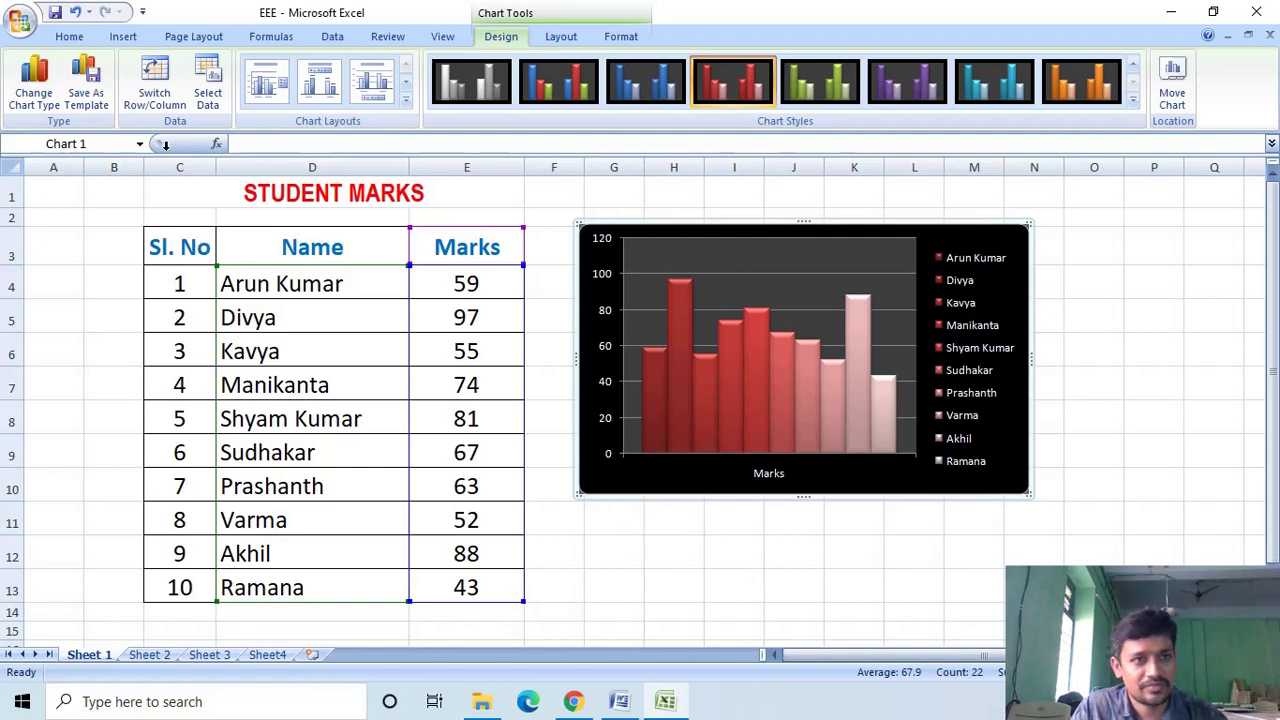
{"action": "left_click", "coordinate": [154, 100]}
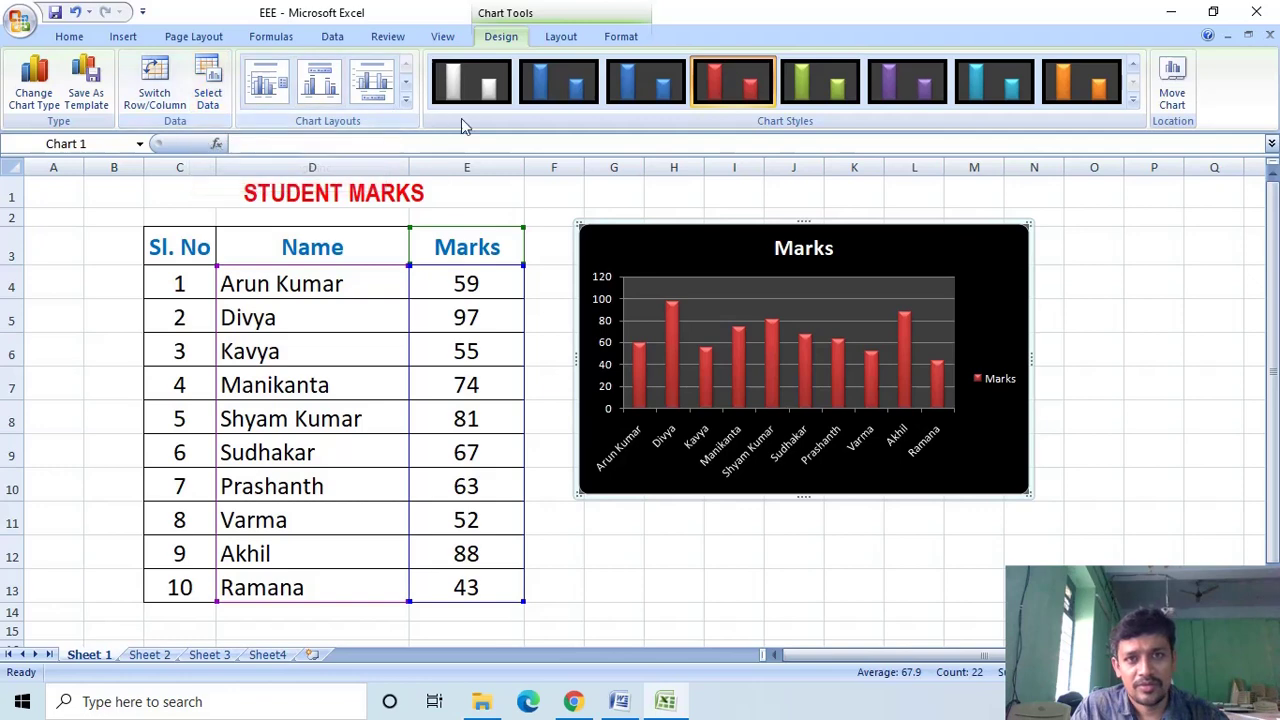
Remove the chart title, and after that restore it above the chart.
{"action": "left_click", "coordinate": [561, 38]}
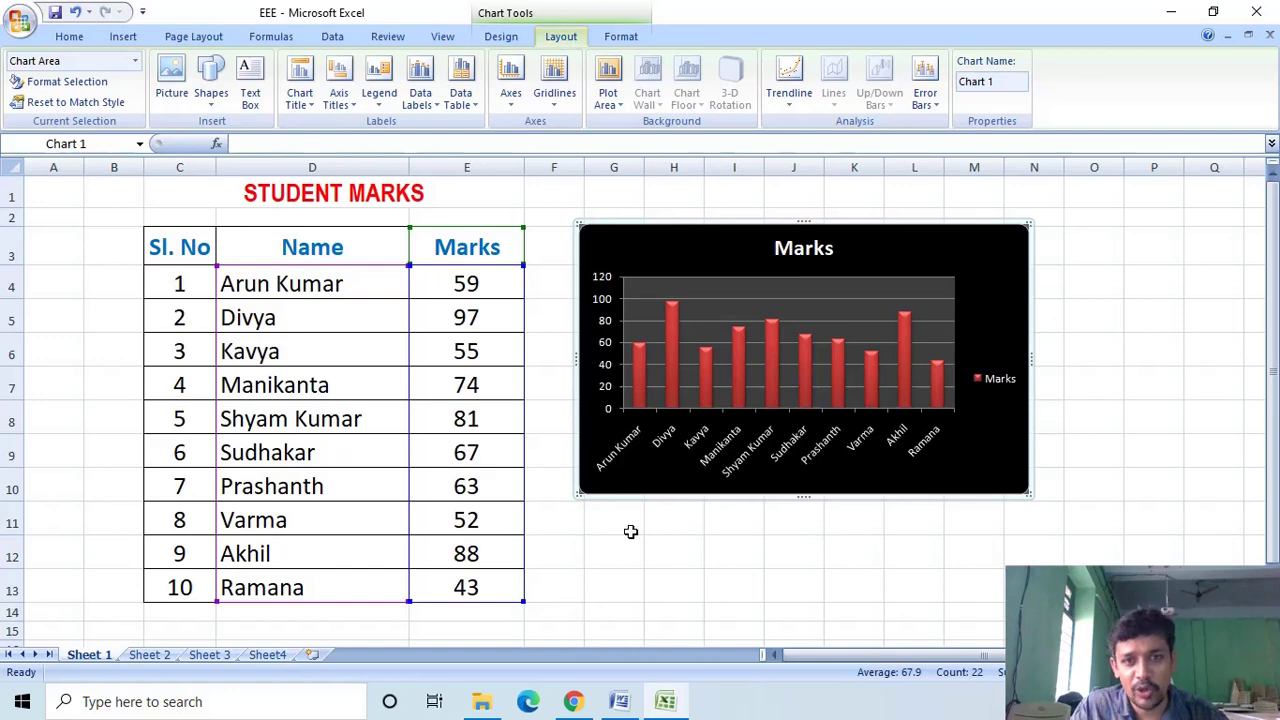
{"action": "left_click", "coordinate": [311, 110]}
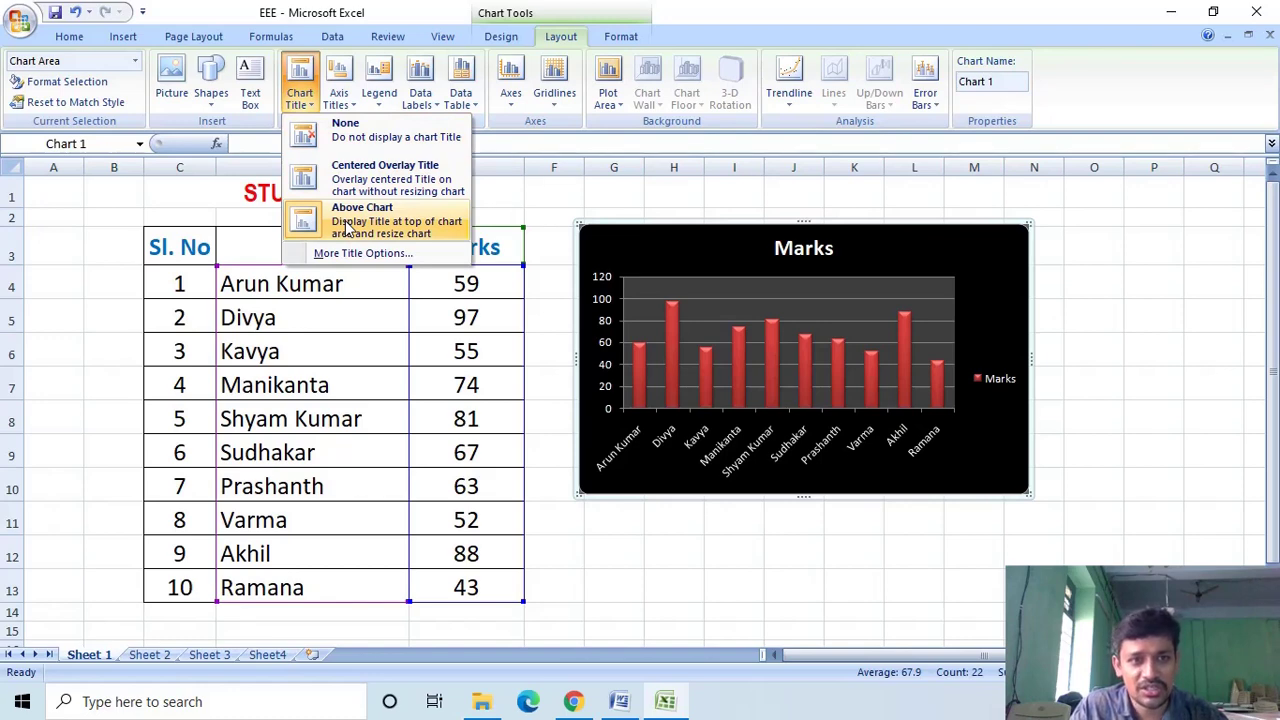
{"action": "left_click", "coordinate": [350, 138]}
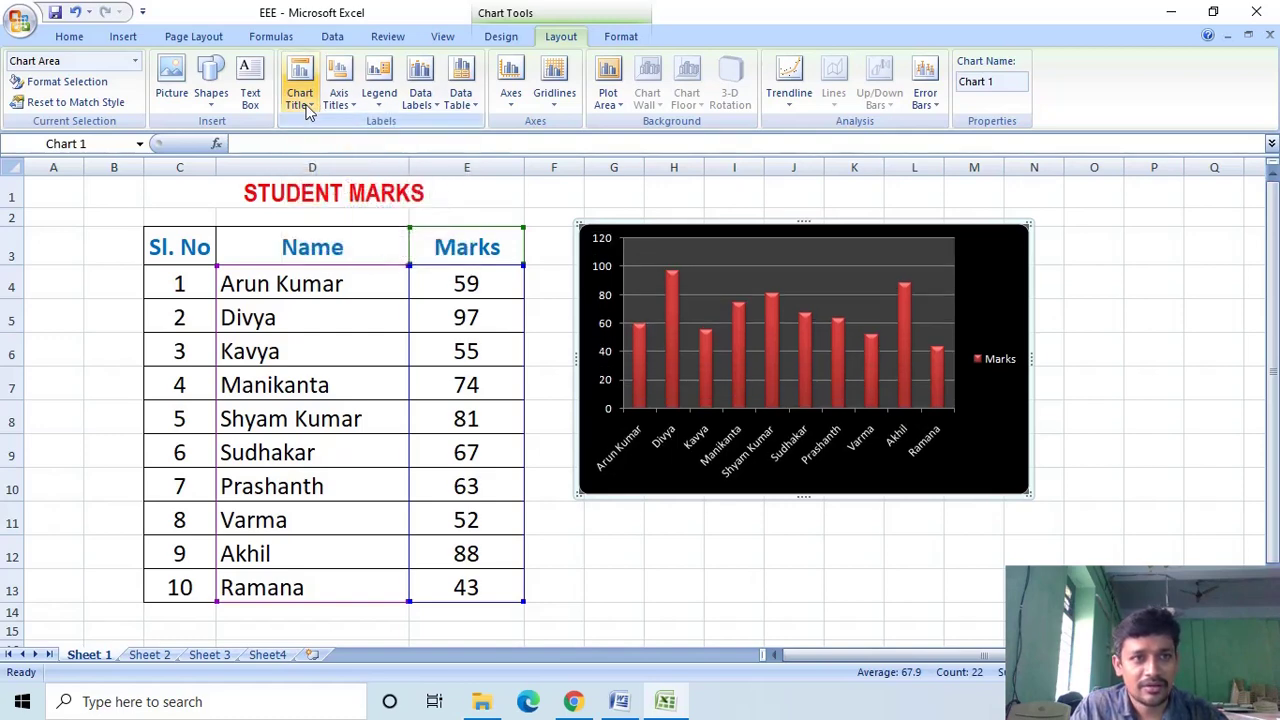
{"action": "left_click", "coordinate": [306, 108]}
{"action": "left_click", "coordinate": [338, 212]}
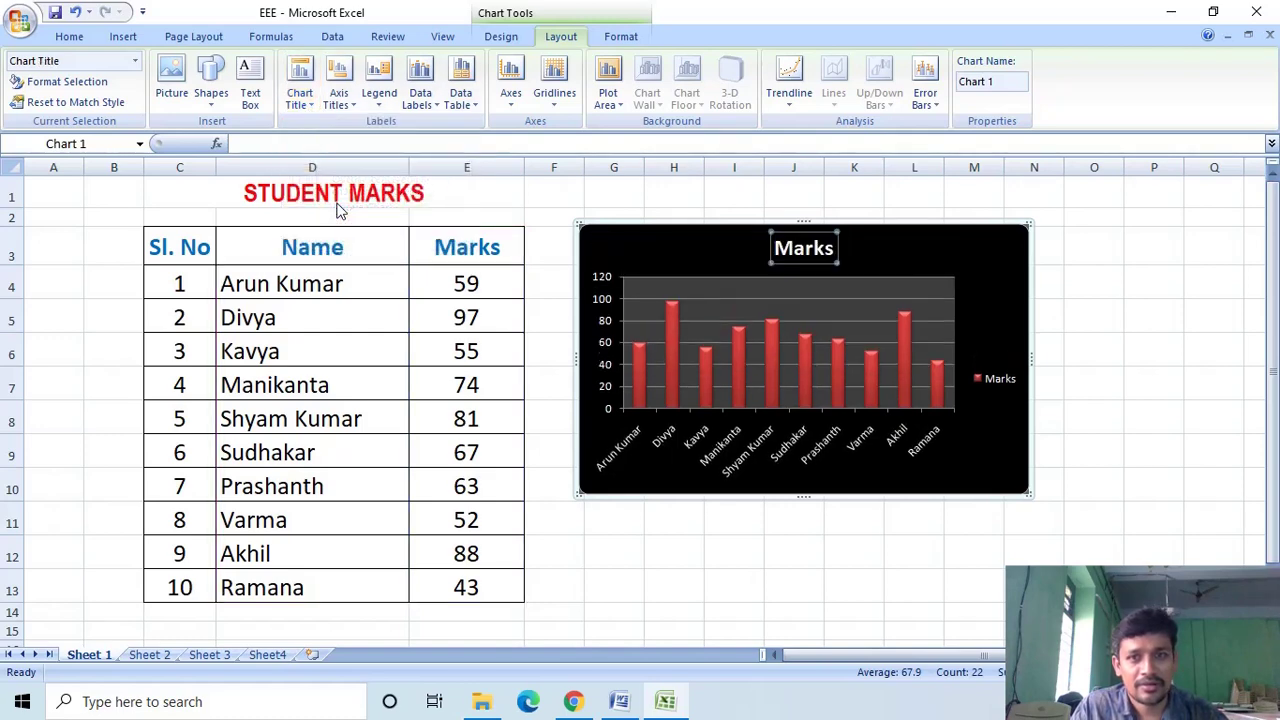
View the fill settings in the chart title's formatting options and close them.
{"action": "left_click", "coordinate": [307, 100]}
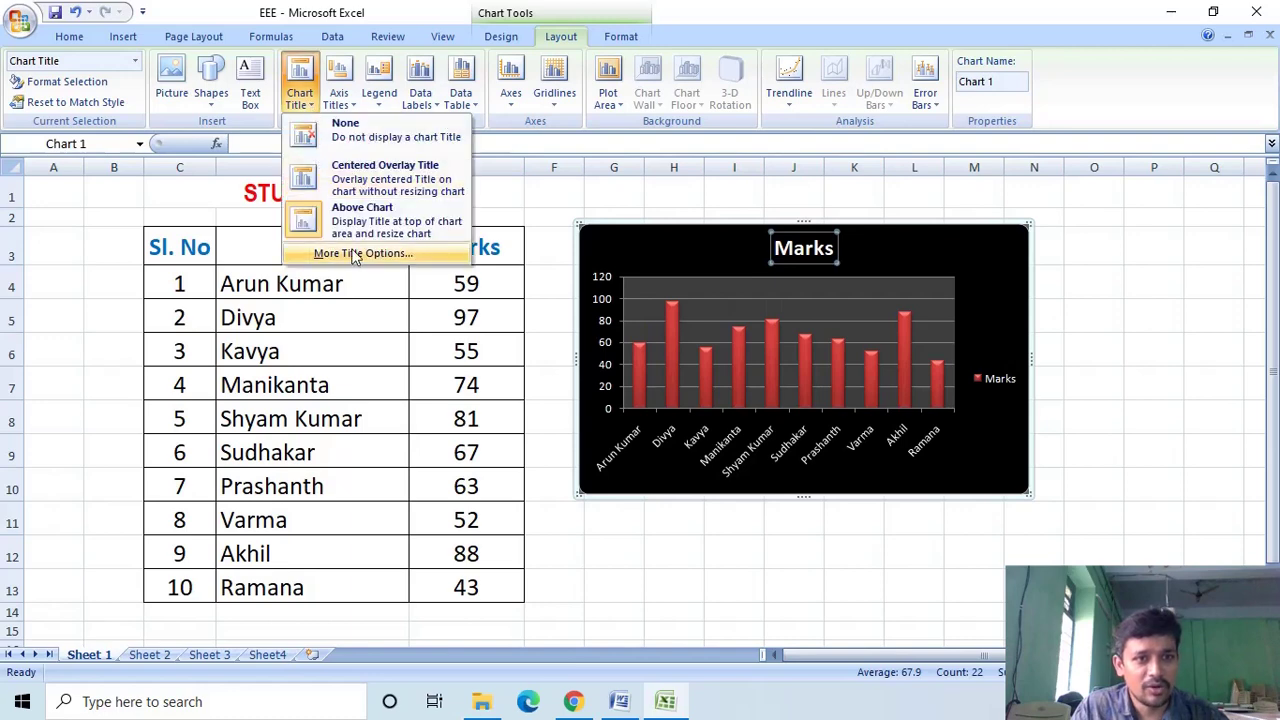
{"action": "left_click", "coordinate": [355, 253]}
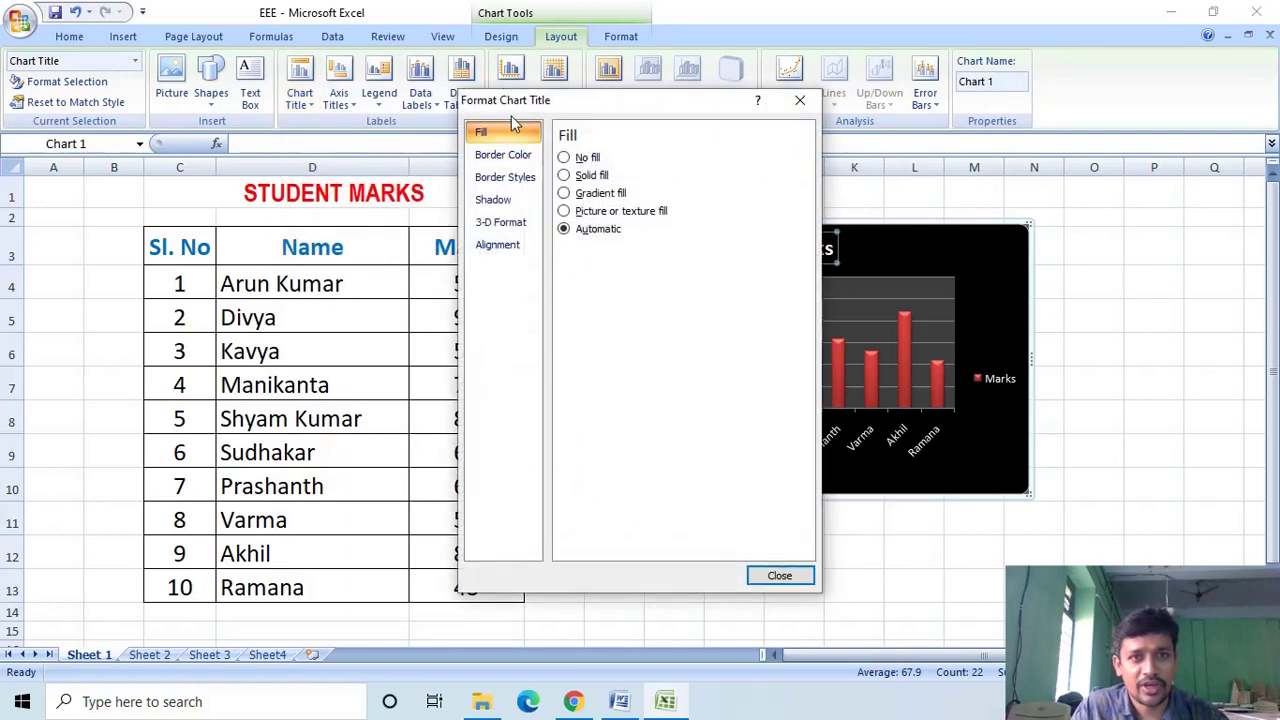
{"action": "left_click", "coordinate": [779, 577]}
Add a title below the primary horizontal axis of the marks chart.
{"action": "left_click", "coordinate": [348, 104]}
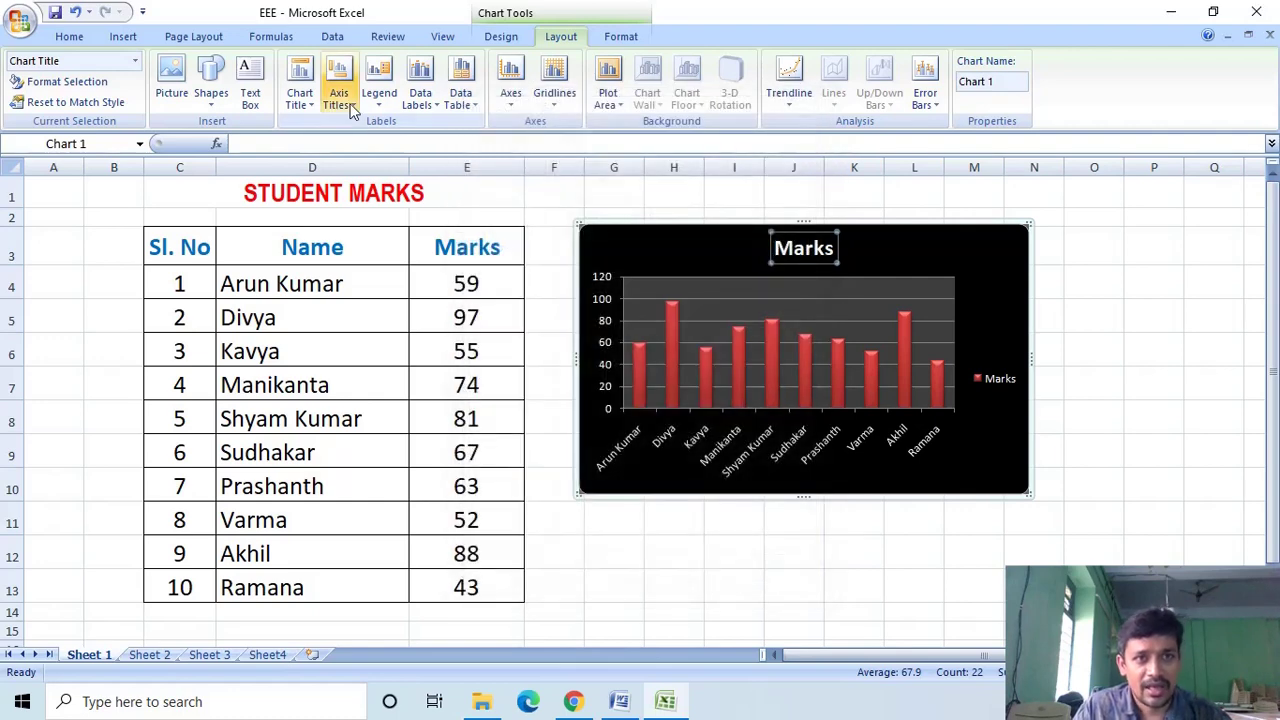
{"action": "mouse_move", "coordinate": [370, 127]}
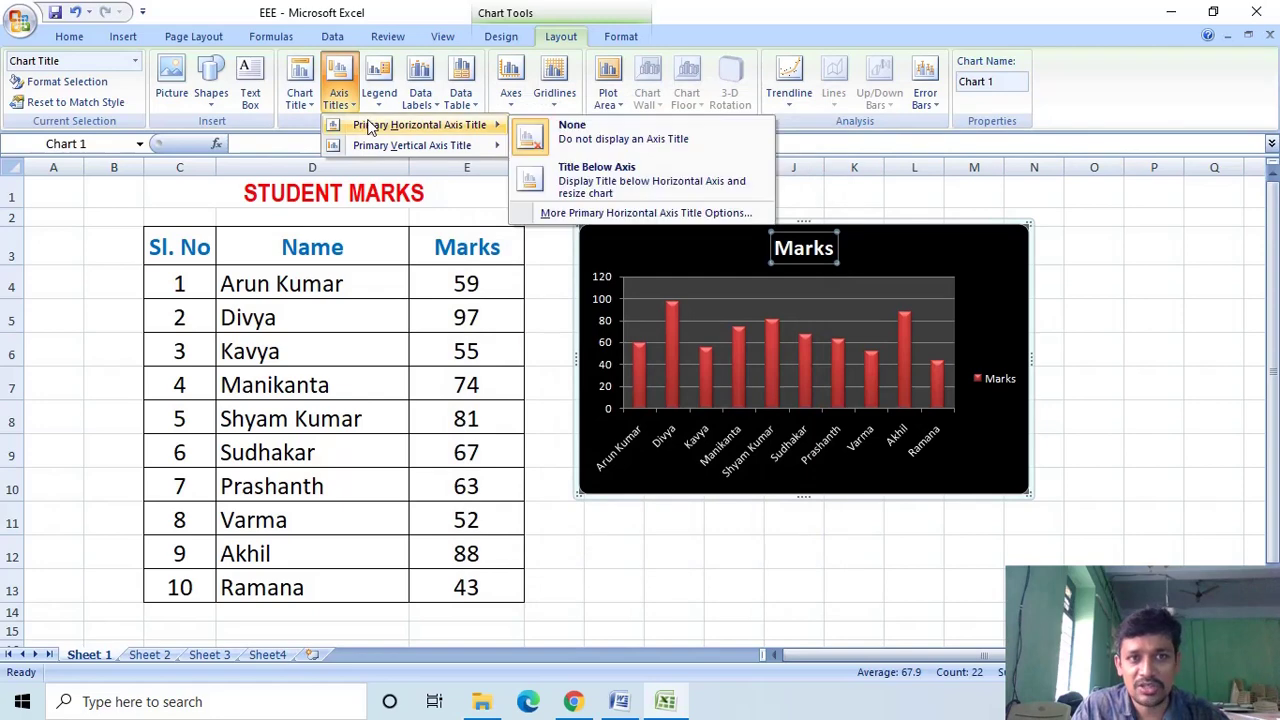
{"action": "left_click", "coordinate": [592, 183]}
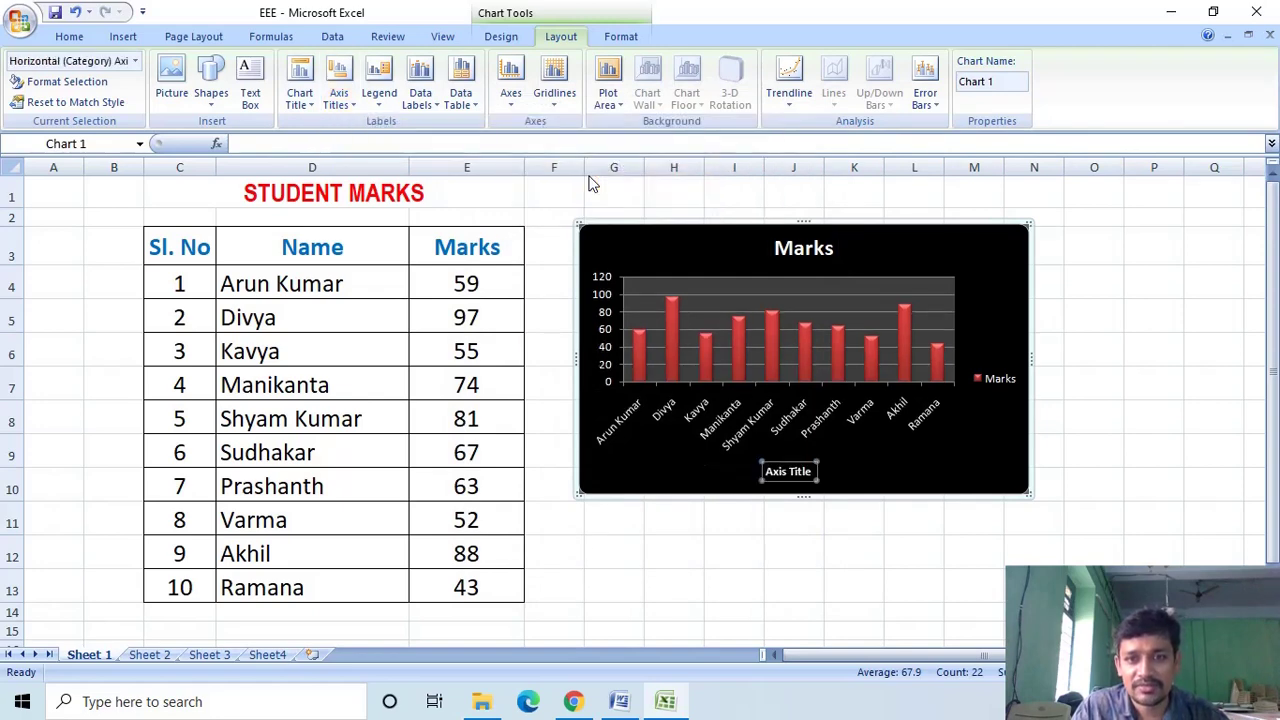
Replace the horizontal axis title's placeholder text with STUDENT NAME.
{"action": "left_click", "coordinate": [814, 472]}
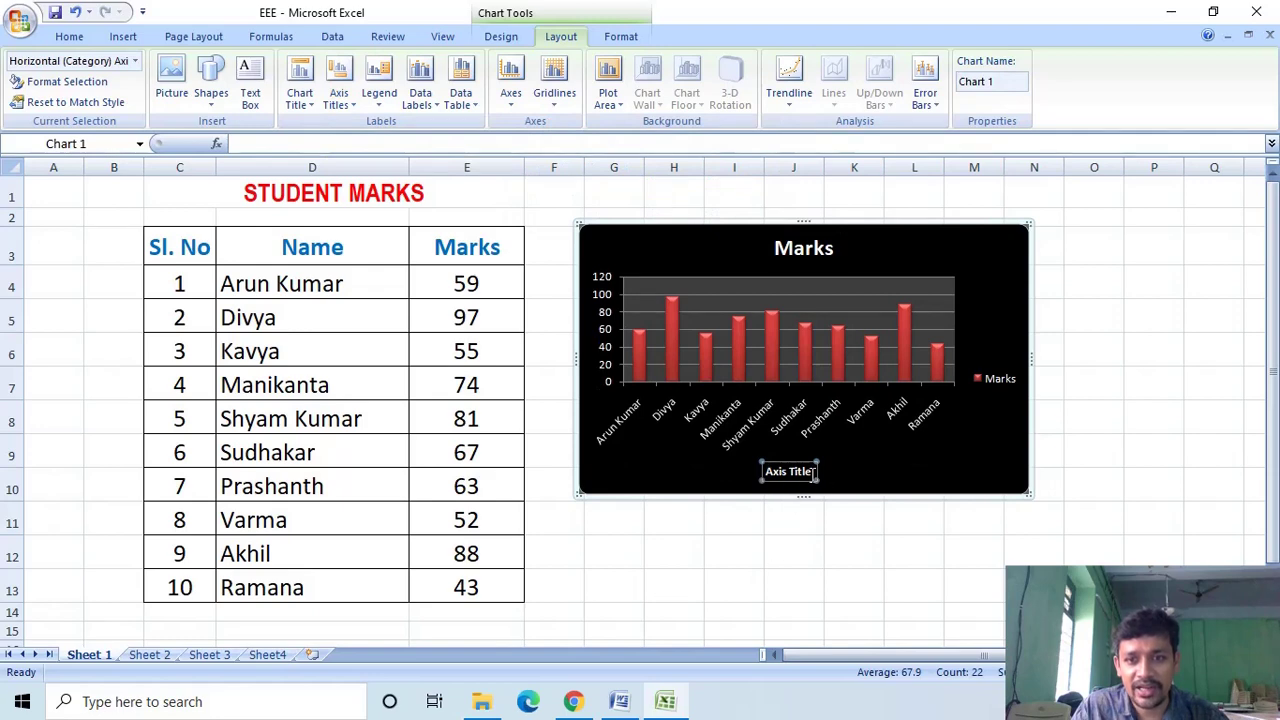
{"action": "key", "text": "BackSpace"}
{"action": "key", "text": "BackSpace"}
{"action": "key", "text": "BackSpace"}
{"action": "key", "text": "BackSpace"}
{"action": "key", "text": "BackSpace"}
{"action": "key", "text": "BackSpace"}
{"action": "key", "text": "BackSpace"}
{"action": "key", "text": "BackSpace"}
{"action": "key", "text": "BackSpace"}
{"action": "key", "text": "BackSpace"}
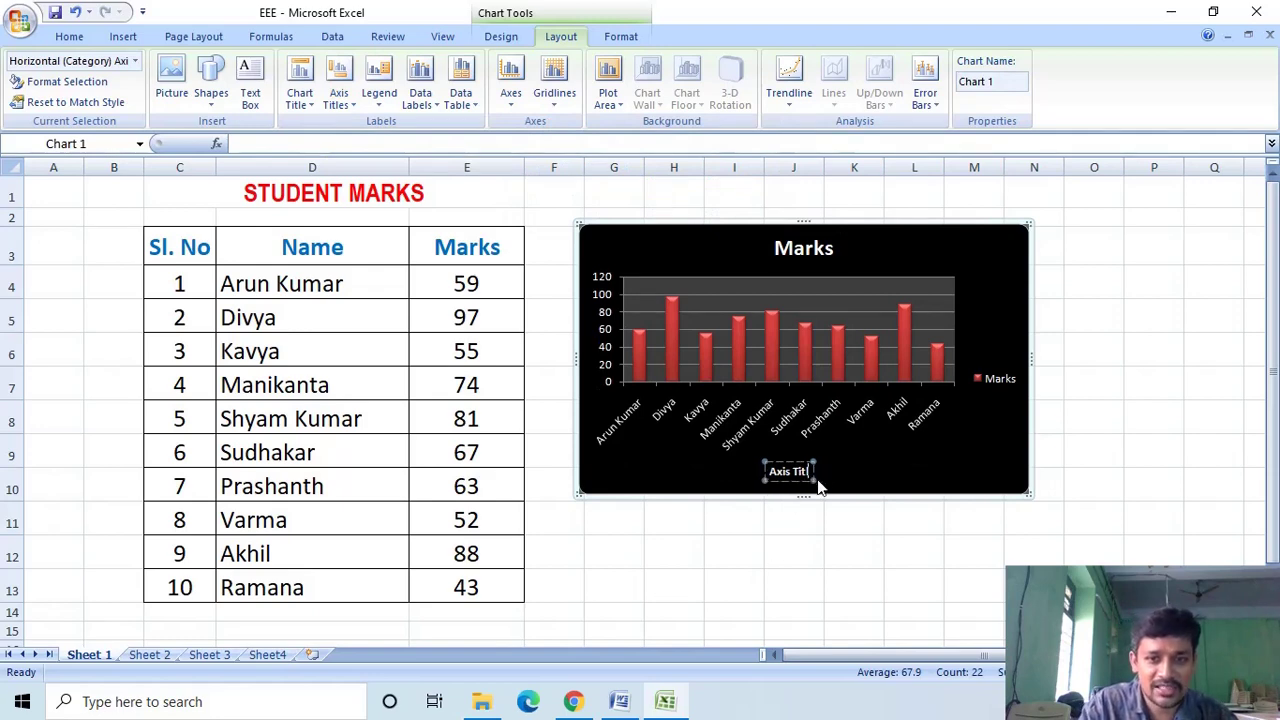
{"action": "type", "text": "STU"}
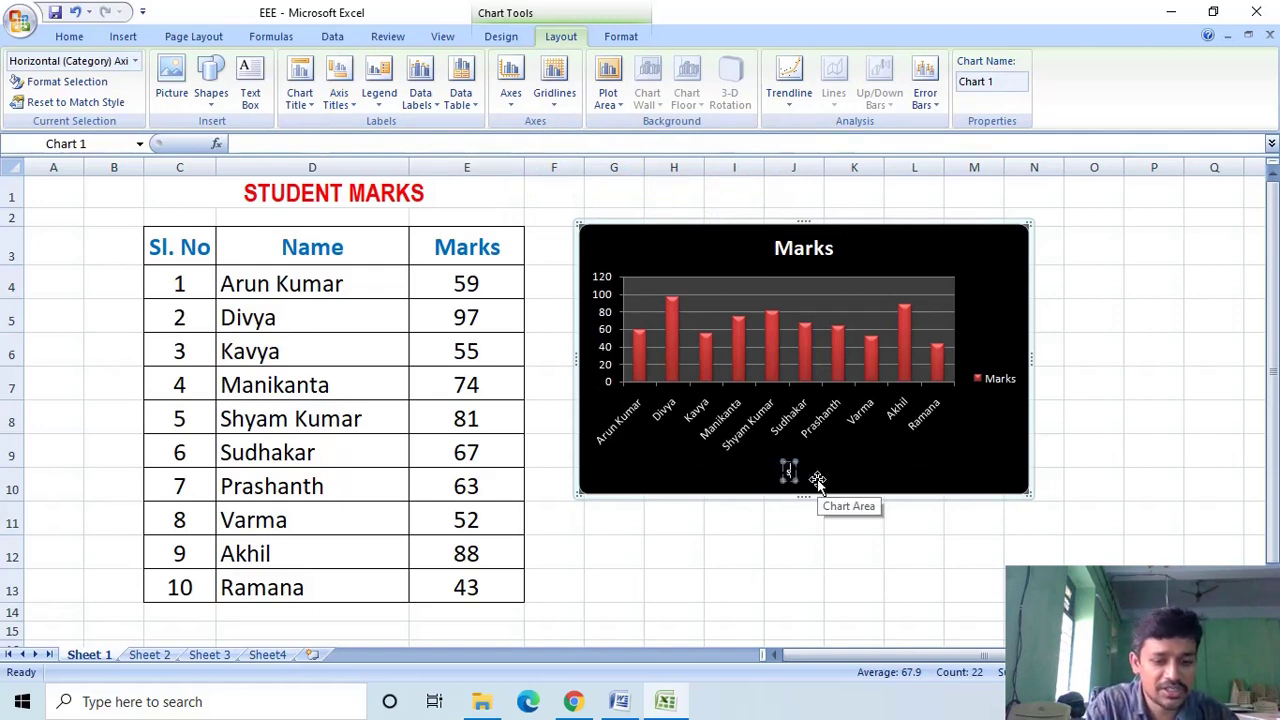
{"action": "type", "text": "DENT"}
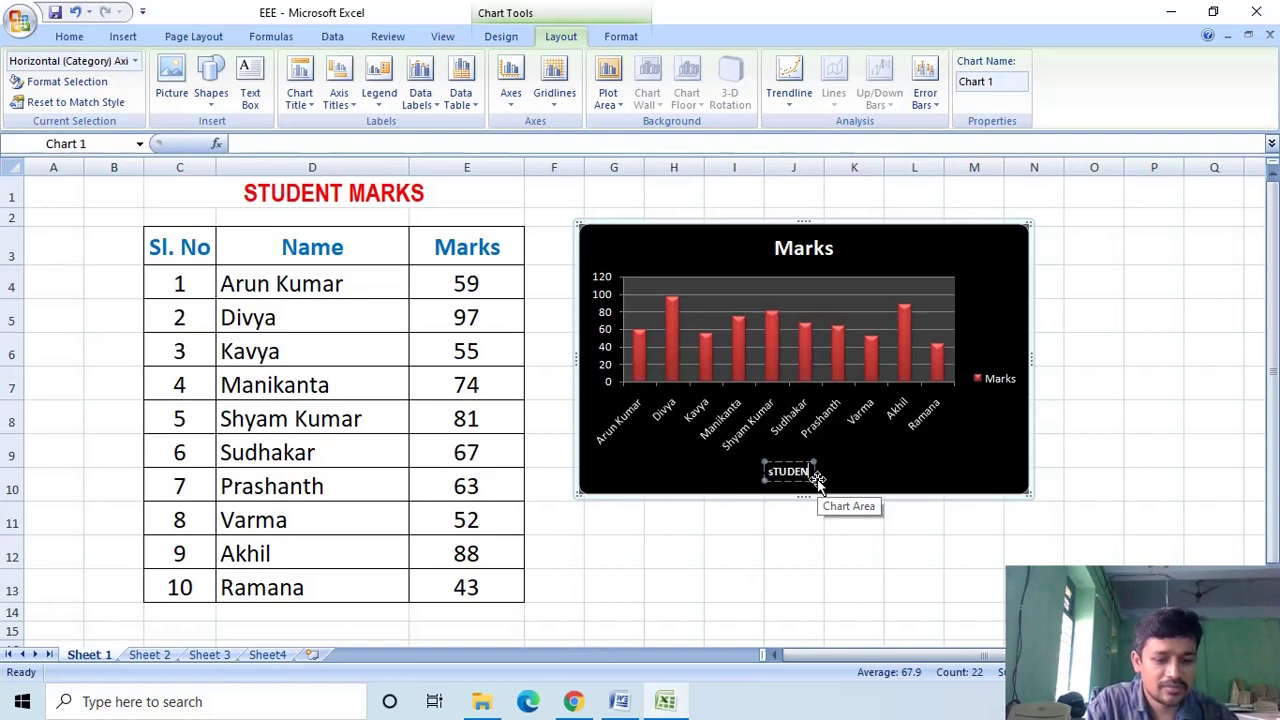
{"action": "key", "text": "BackSpace"}
{"action": "key", "text": "BackSpace"}
{"action": "key", "text": "BackSpace"}
{"action": "key", "text": "BackSpace"}
{"action": "key", "text": "BackSpace"}
{"action": "key", "text": "BackSpace"}
{"action": "key", "text": "BackSpace"}
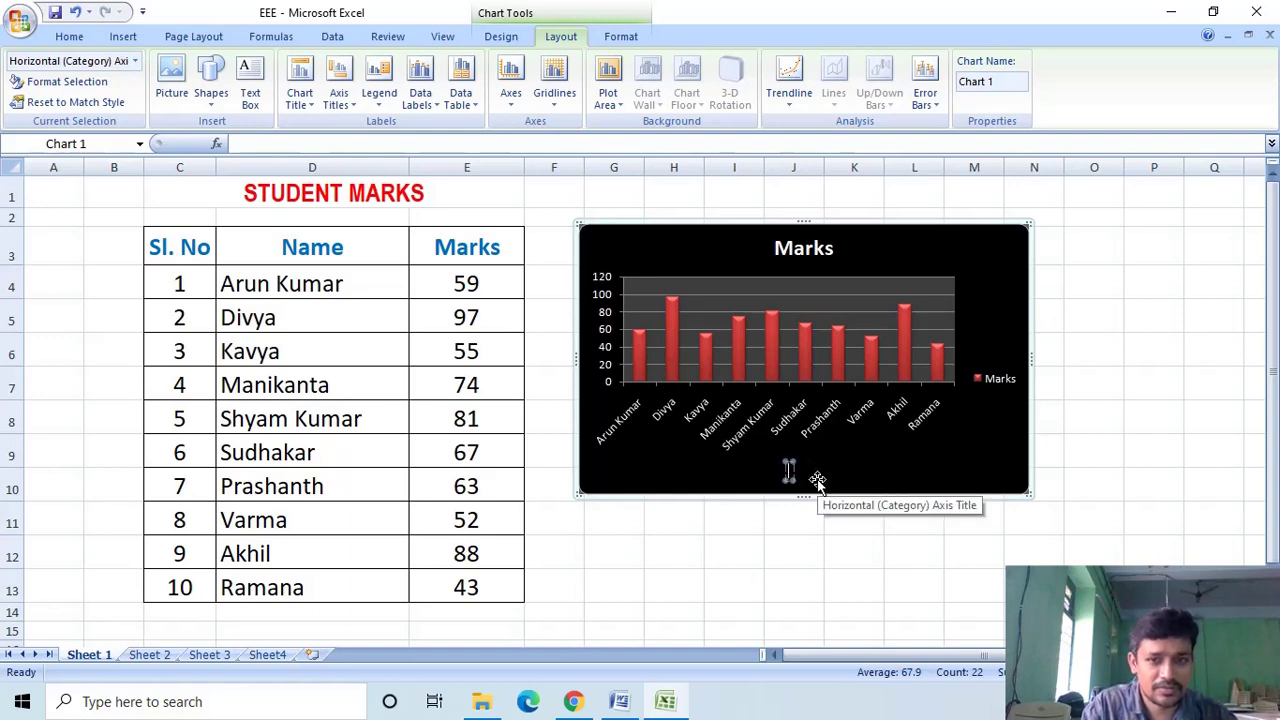
{"action": "type", "text": "STU"}
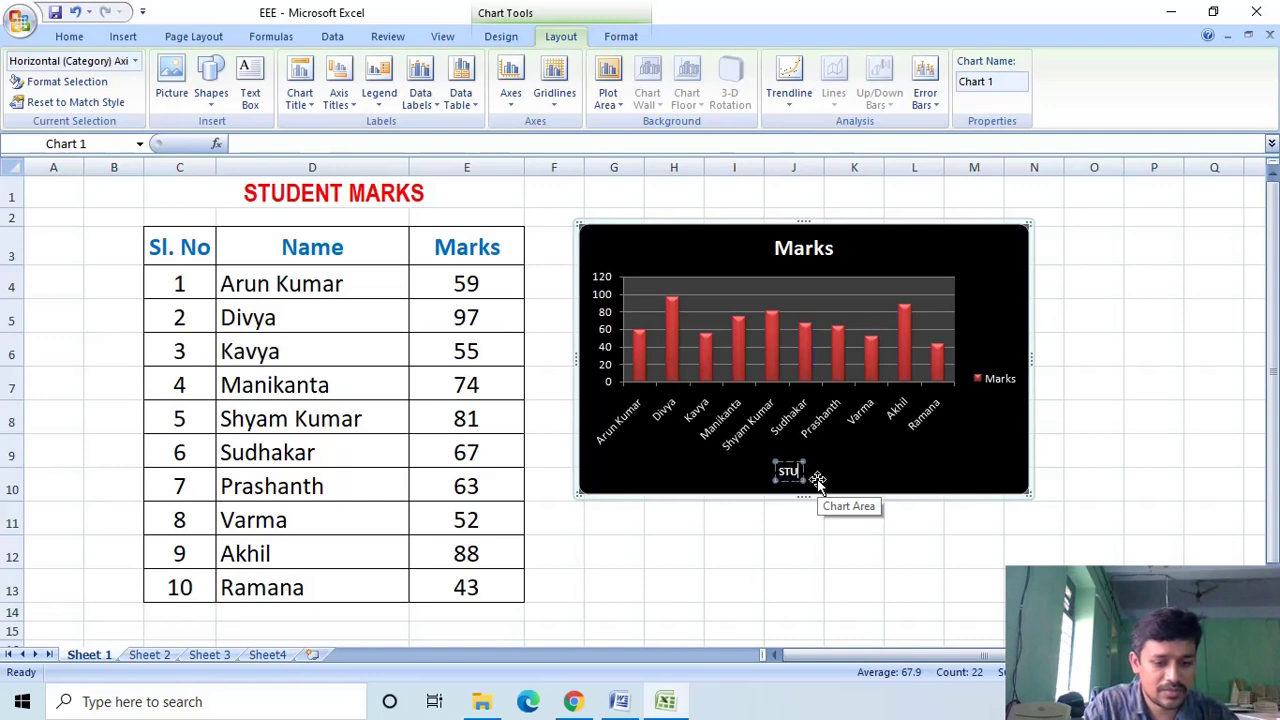
{"action": "type", "text": "DENT"}
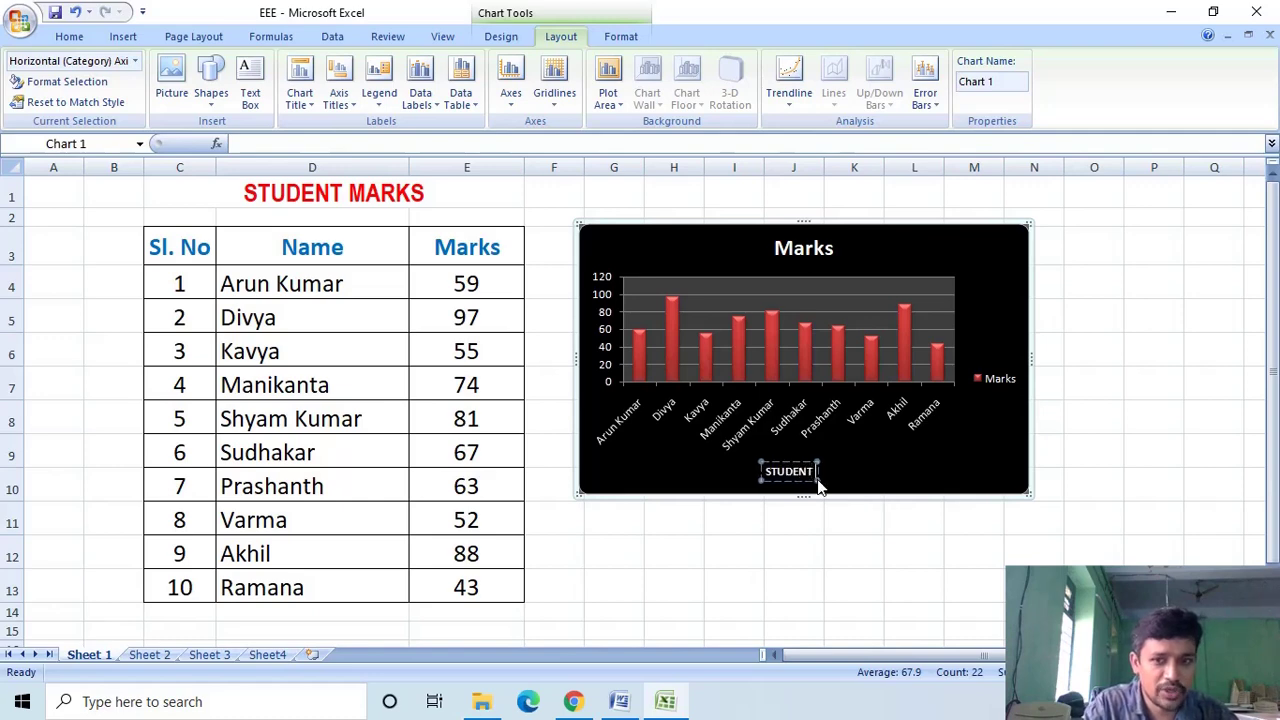
{"action": "type", "text": " NAME"}
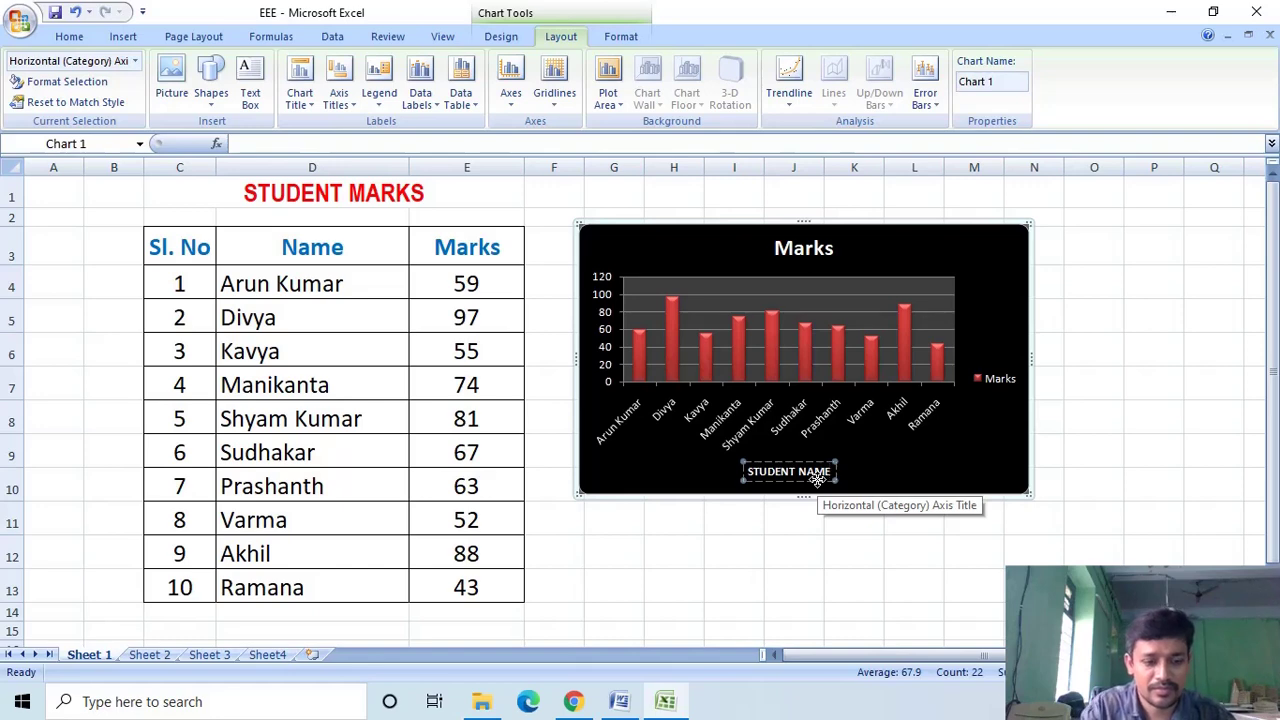
{"action": "type", "text": "S"}
{"action": "key", "text": "BackSpace"}
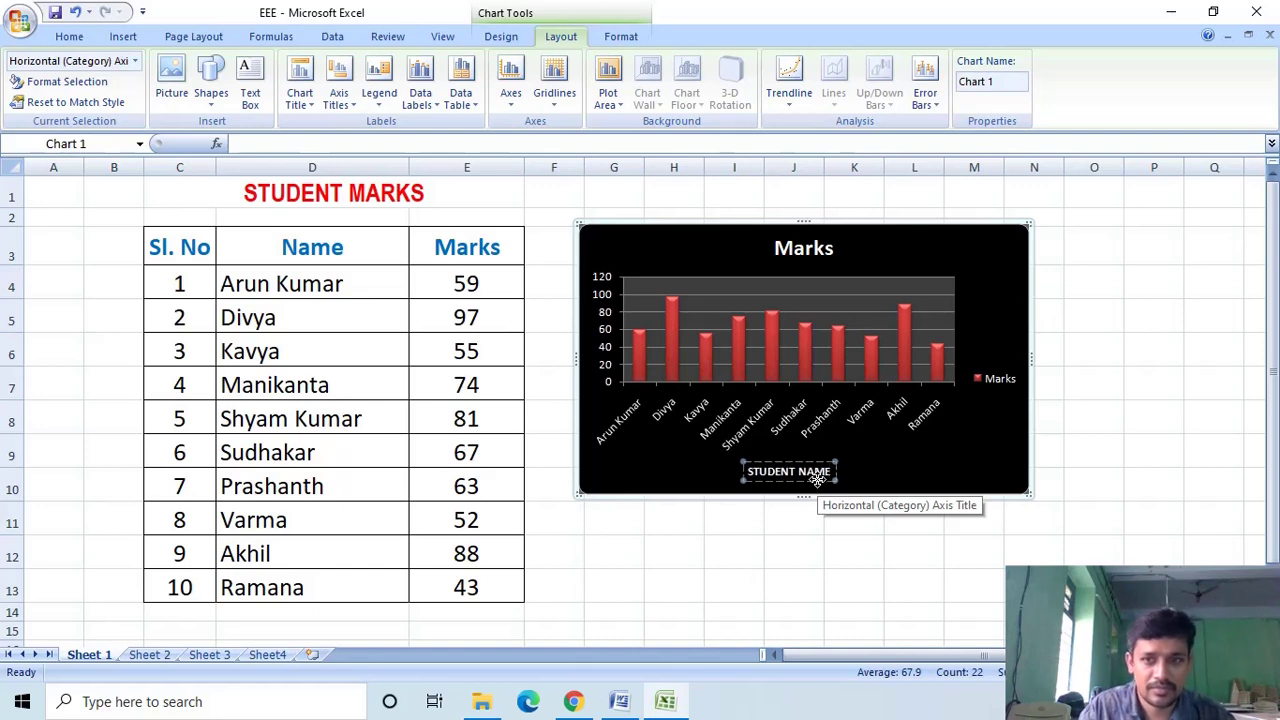
{"action": "left_click", "coordinate": [906, 466]}
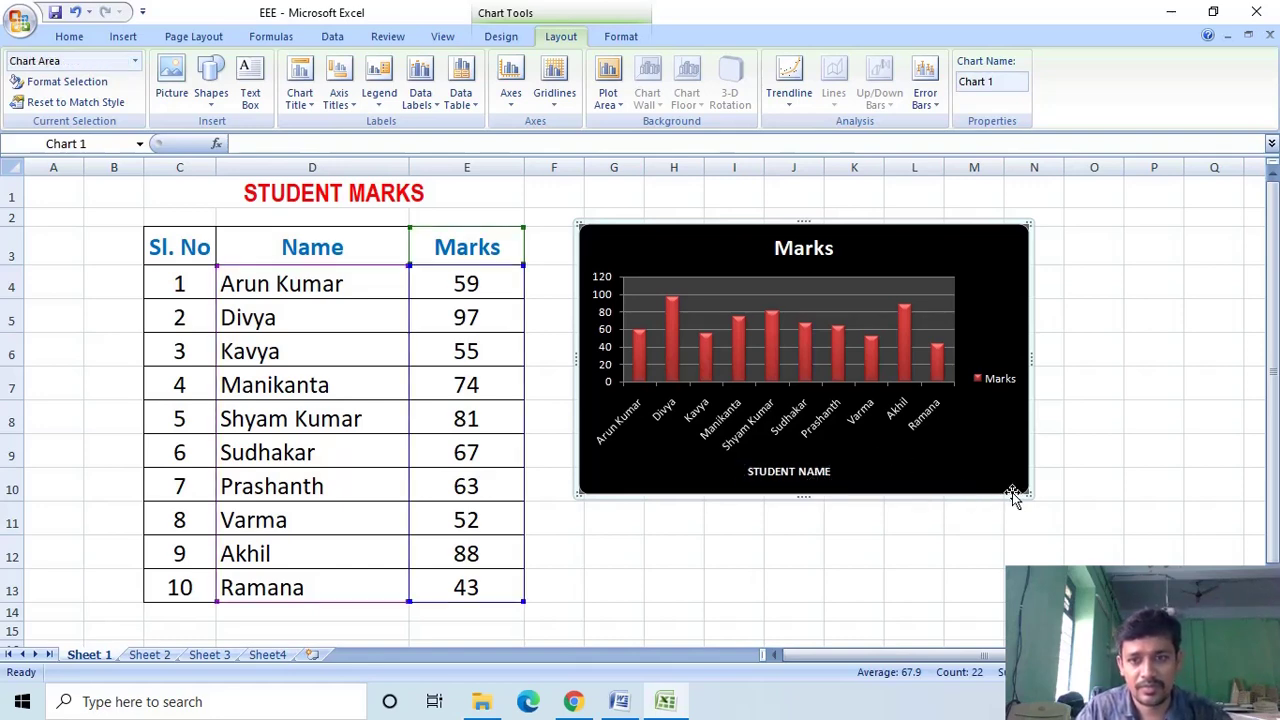
Show the legend at the left of the marks chart, and after that turn it off.
{"action": "left_click", "coordinate": [389, 110]}
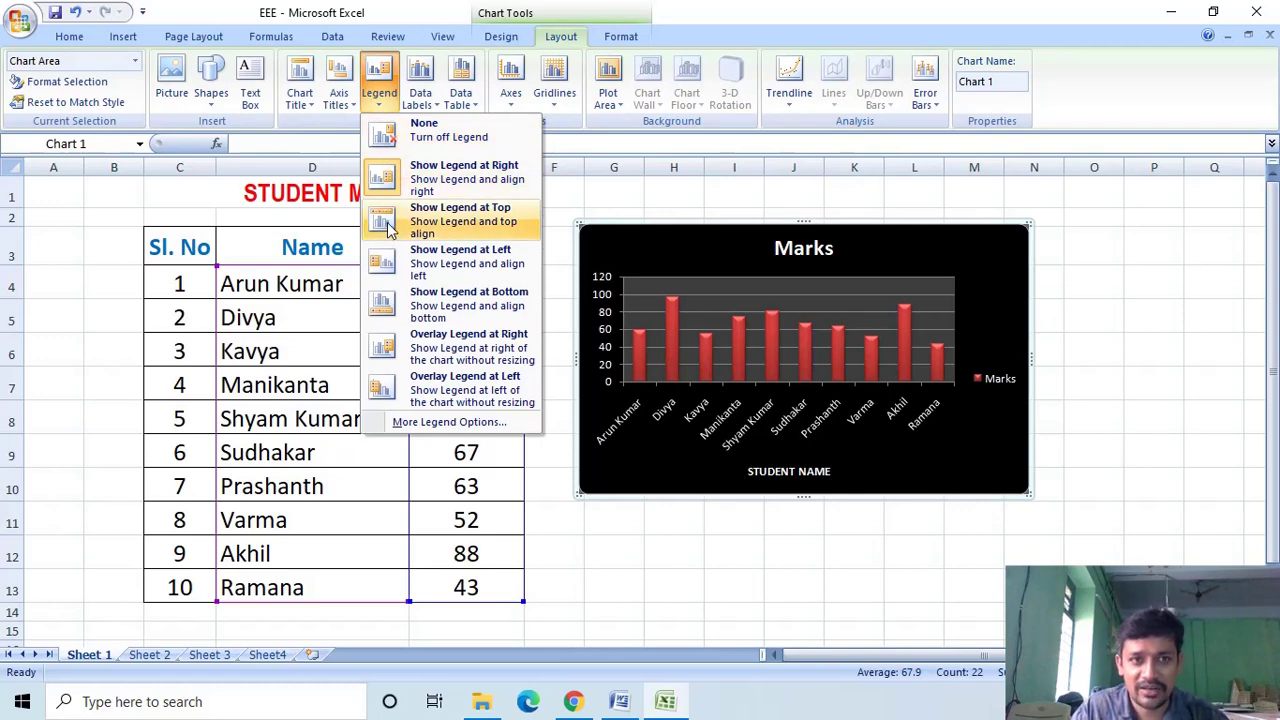
{"action": "left_click", "coordinate": [391, 272]}
{"action": "left_click", "coordinate": [378, 104]}
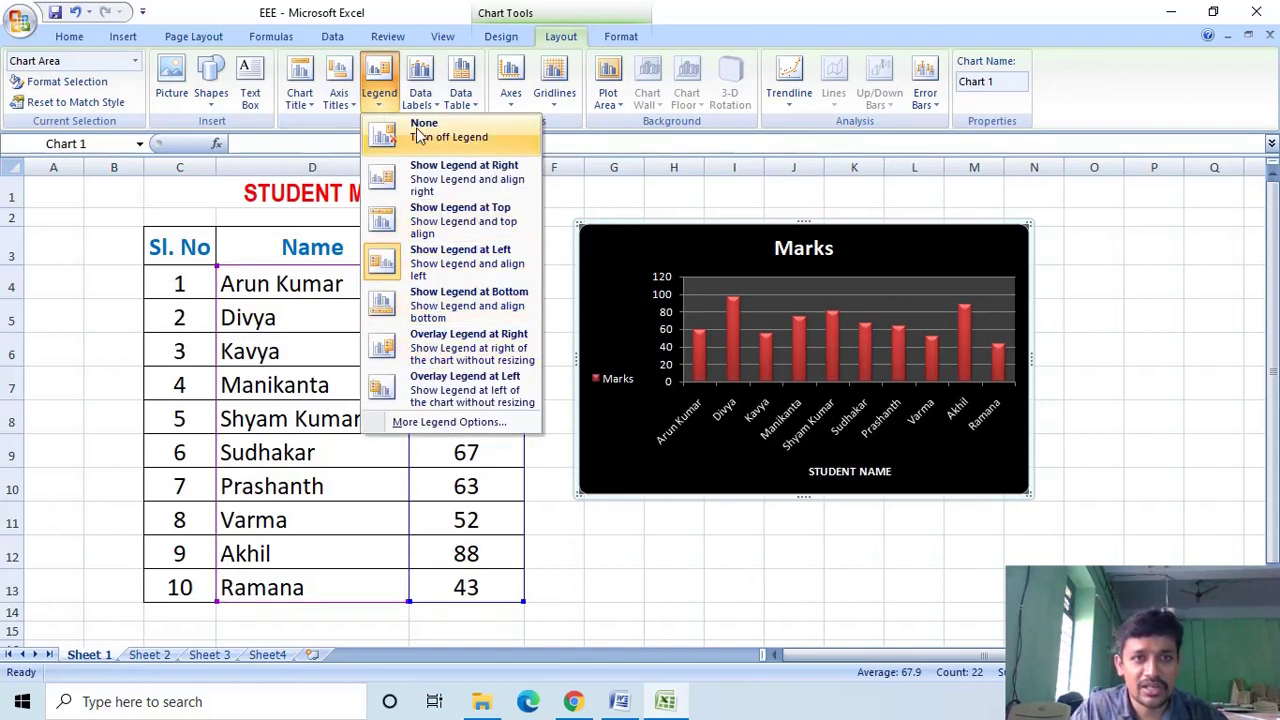
{"action": "left_click", "coordinate": [420, 133]}
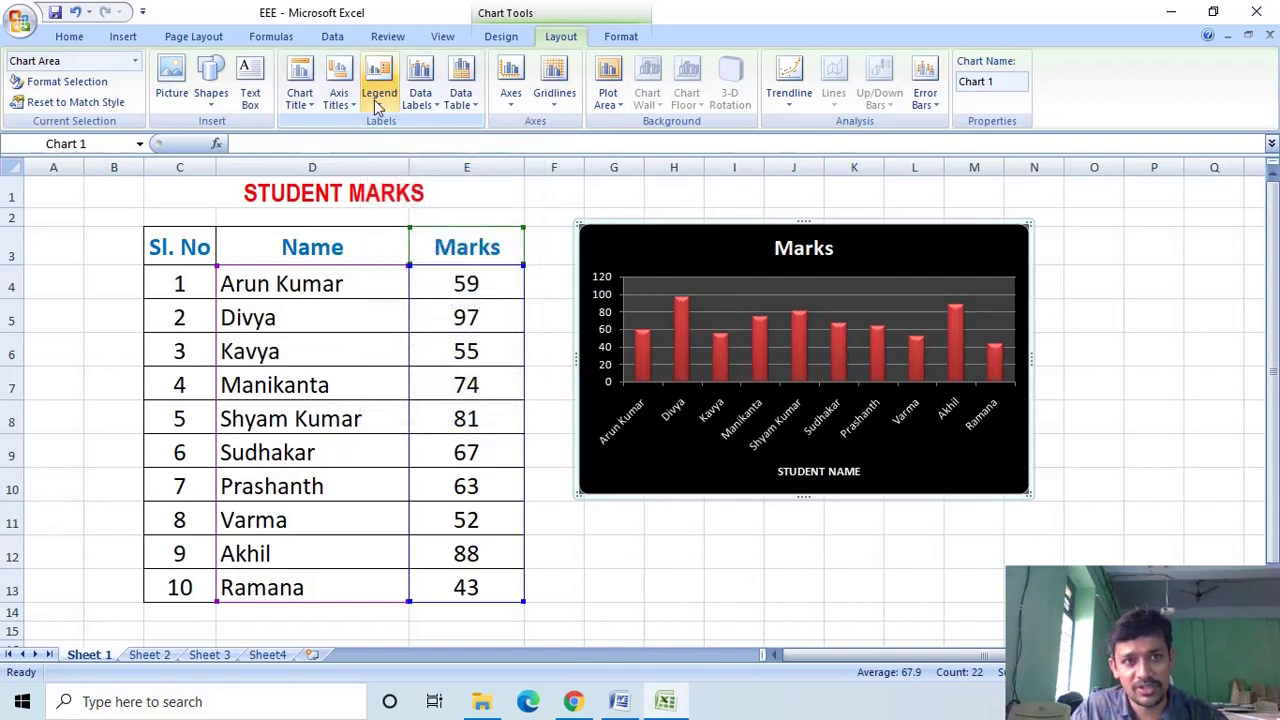
Show the legend at the top of the marks chart, and after that move it to the right side.
{"action": "left_click", "coordinate": [378, 100]}
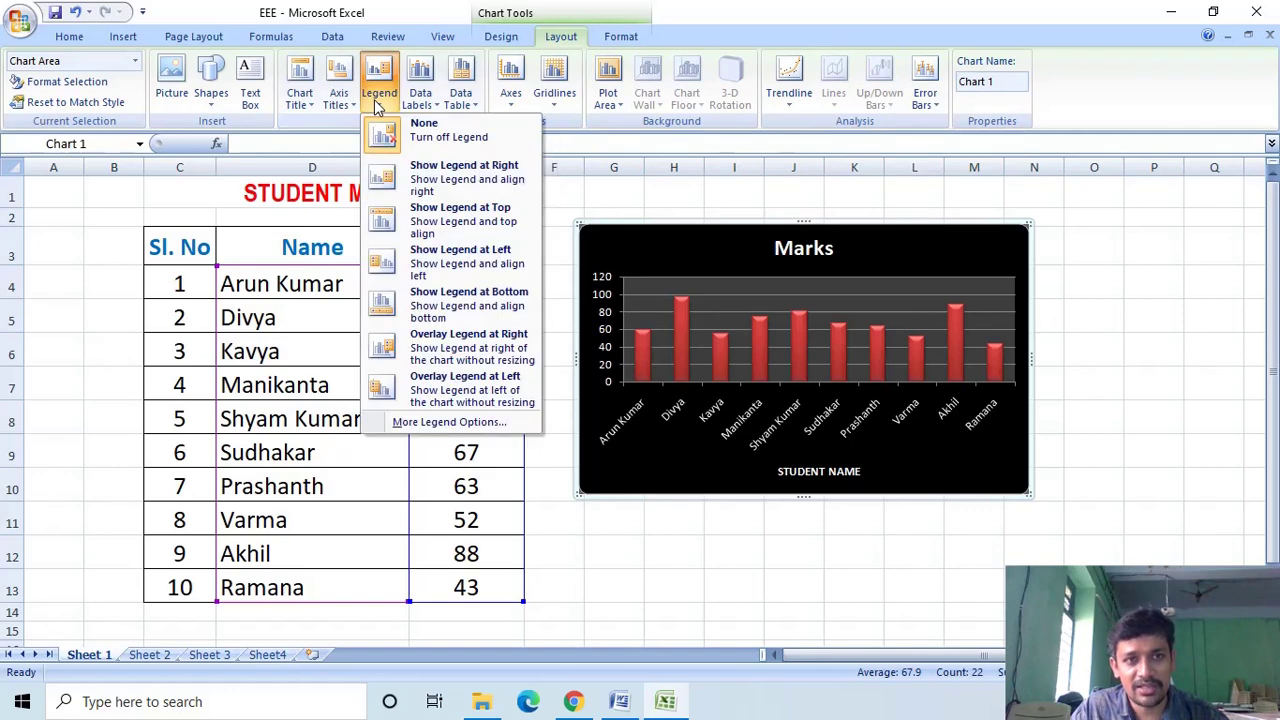
{"action": "left_click", "coordinate": [424, 231]}
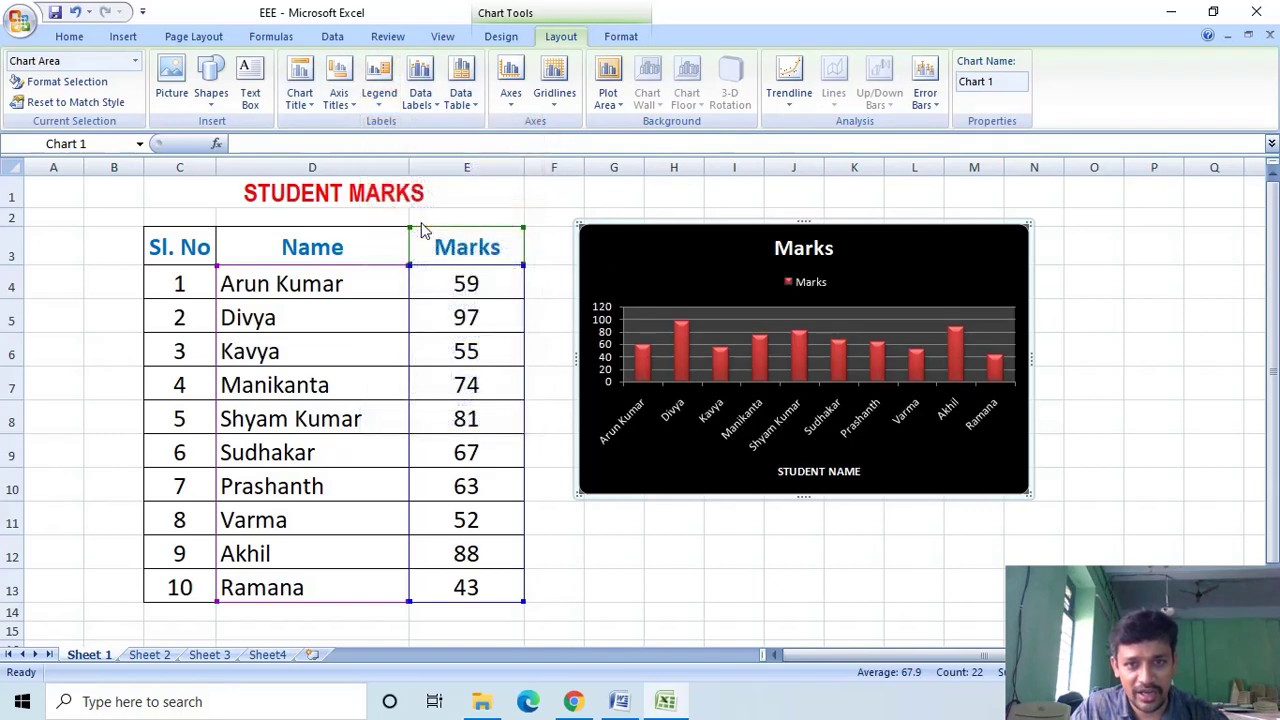
{"action": "left_click", "coordinate": [379, 100]}
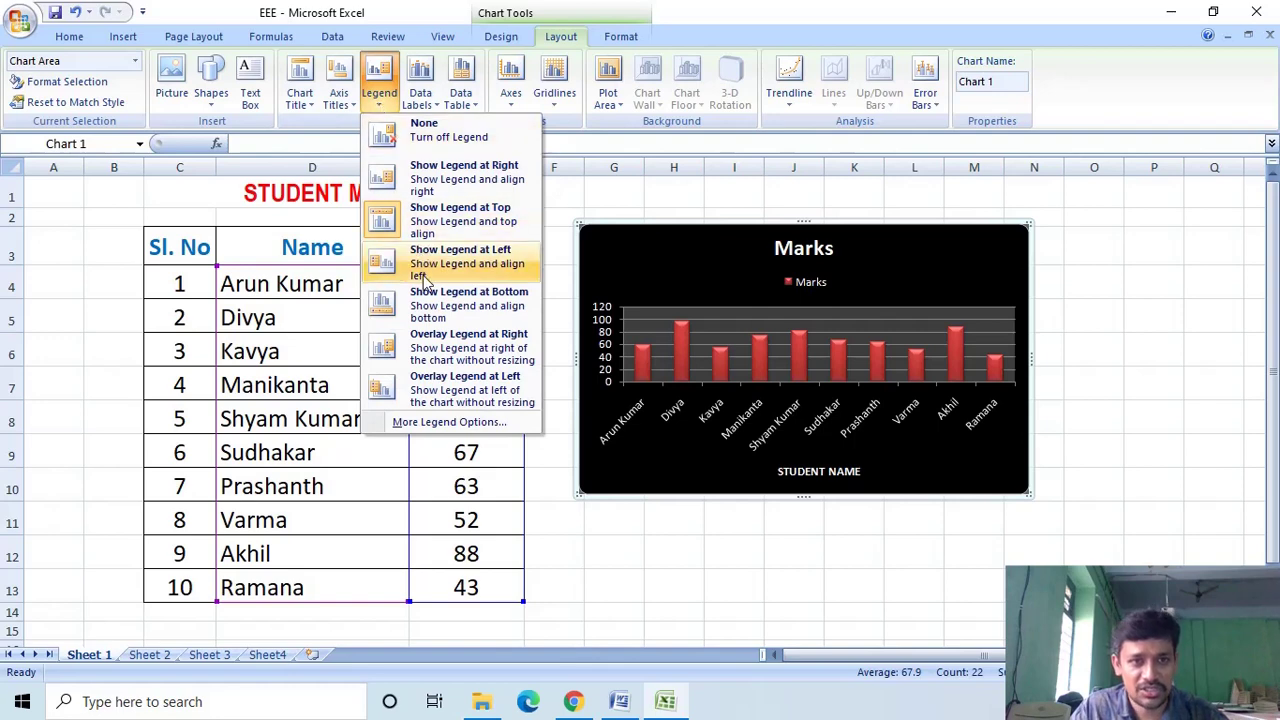
{"action": "left_click", "coordinate": [447, 170]}
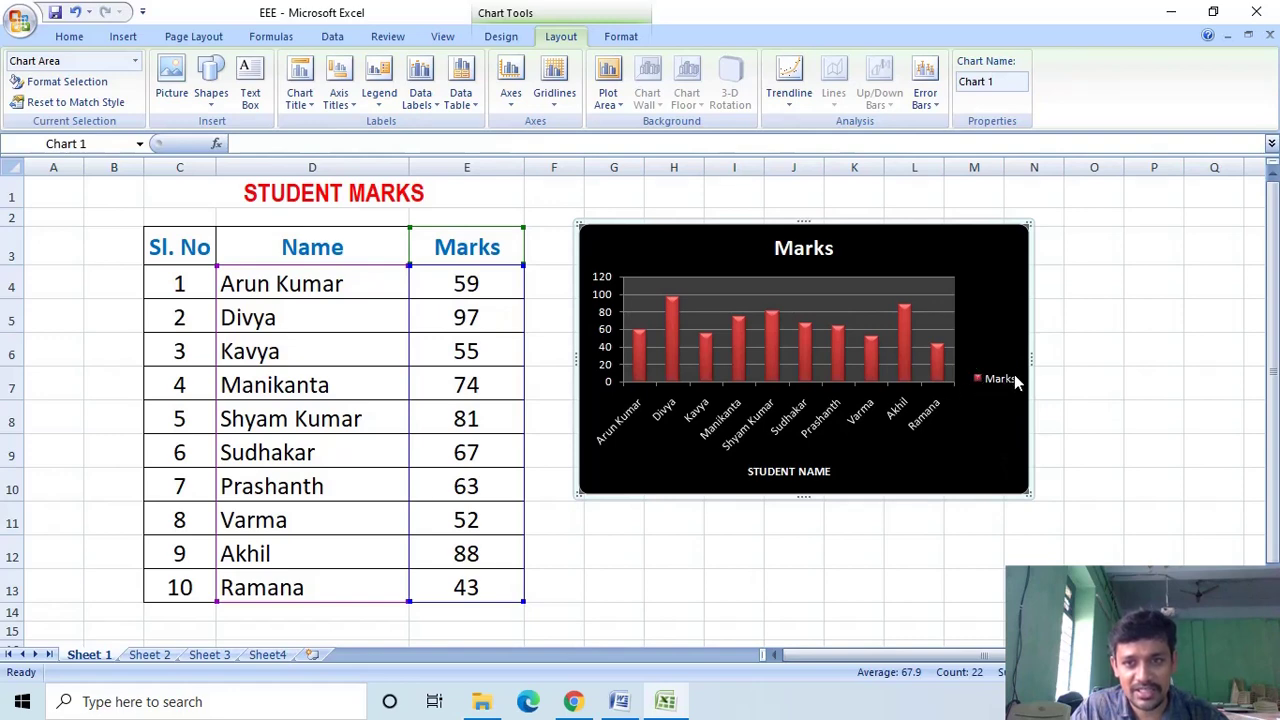
Show a data table without legend keys below the chart, after trying the variant with legend keys.
{"action": "left_click", "coordinate": [474, 108]}
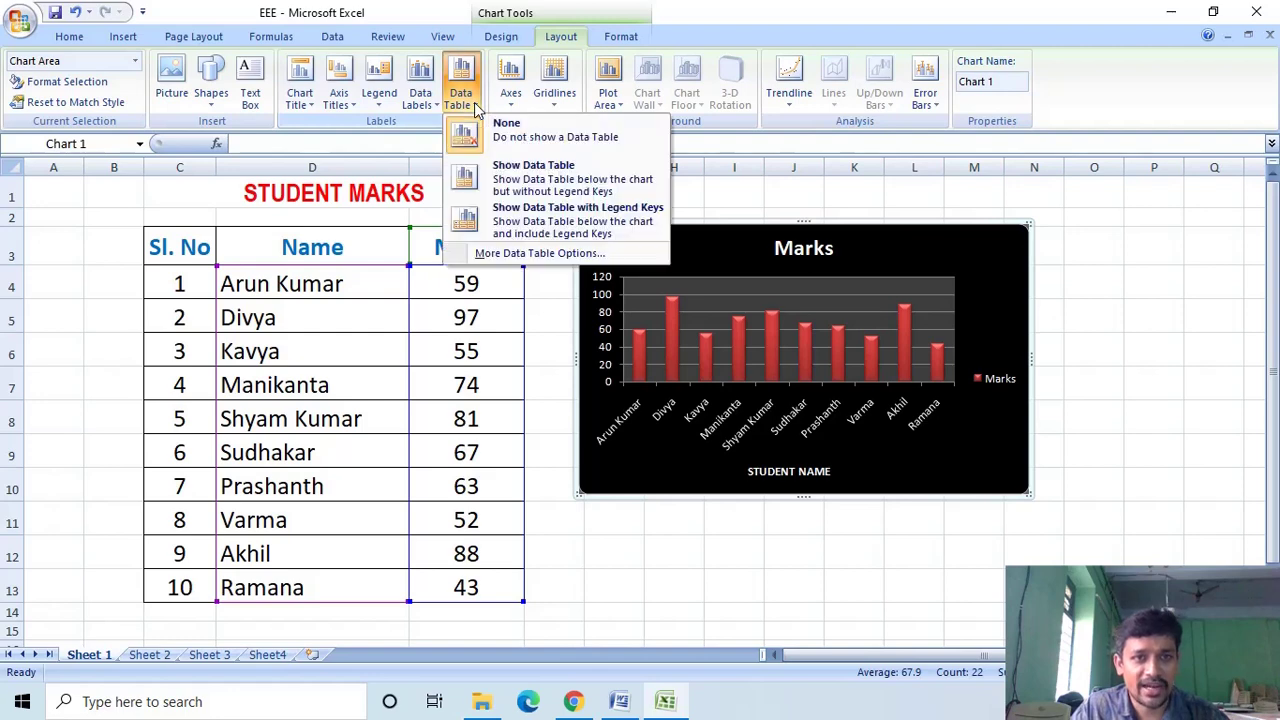
{"action": "left_click", "coordinate": [497, 187]}
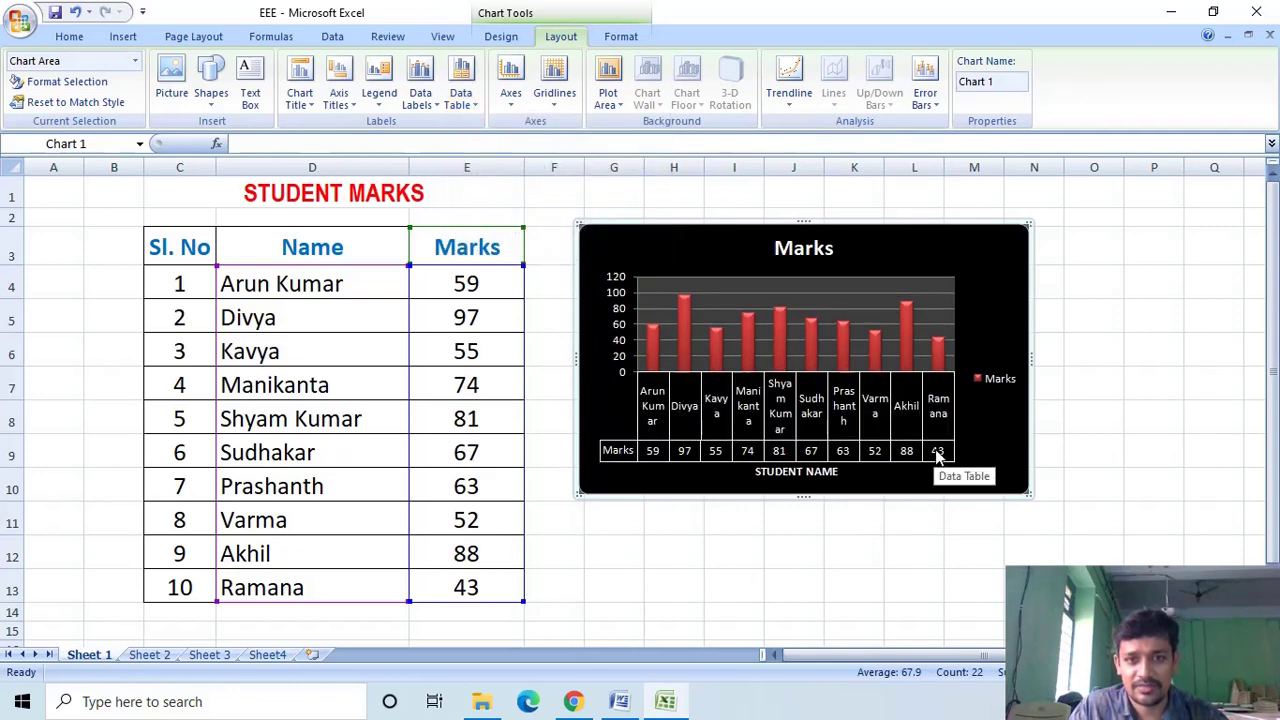
{"action": "left_click", "coordinate": [461, 88]}
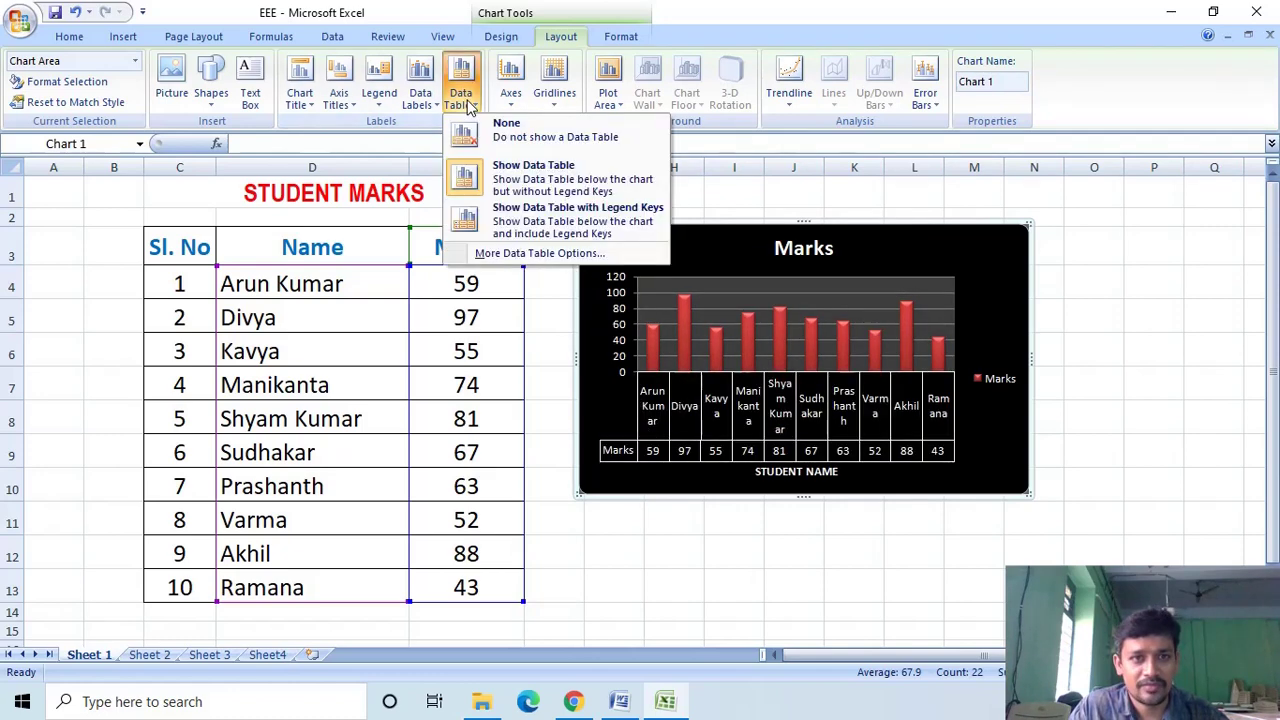
{"action": "left_click", "coordinate": [485, 222]}
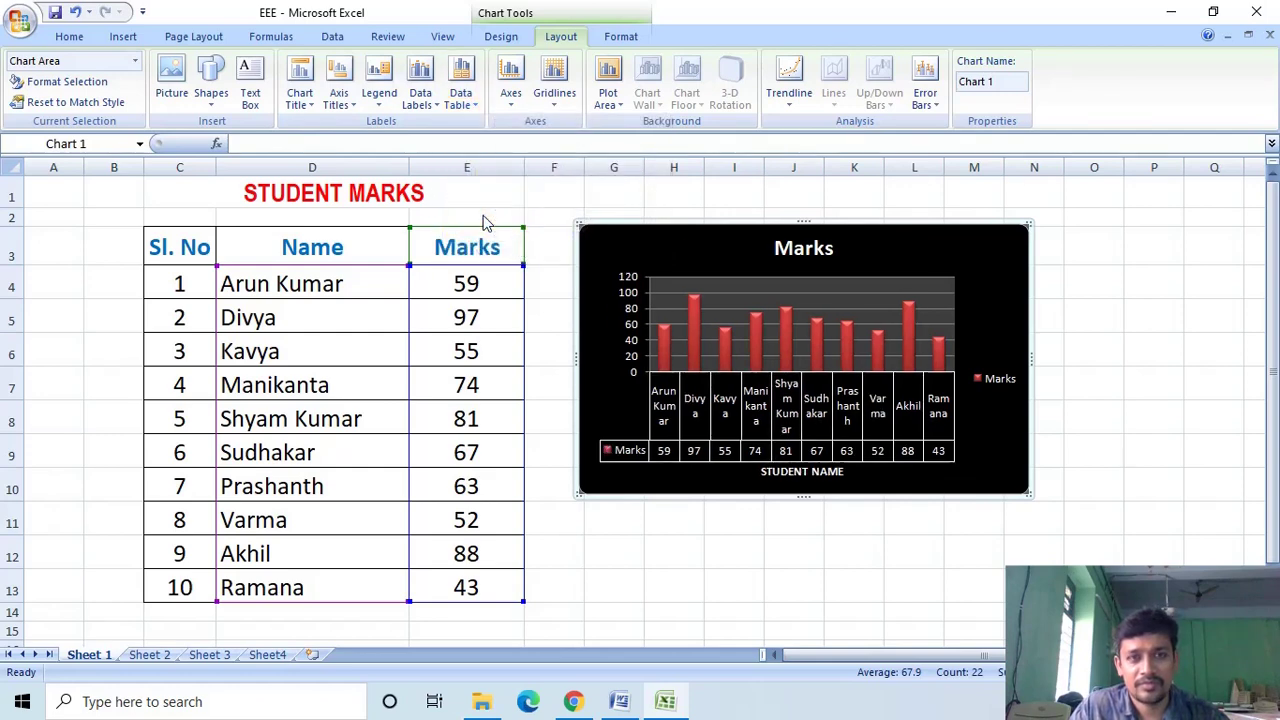
{"action": "left_click", "coordinate": [461, 95]}
{"action": "left_click", "coordinate": [476, 188]}
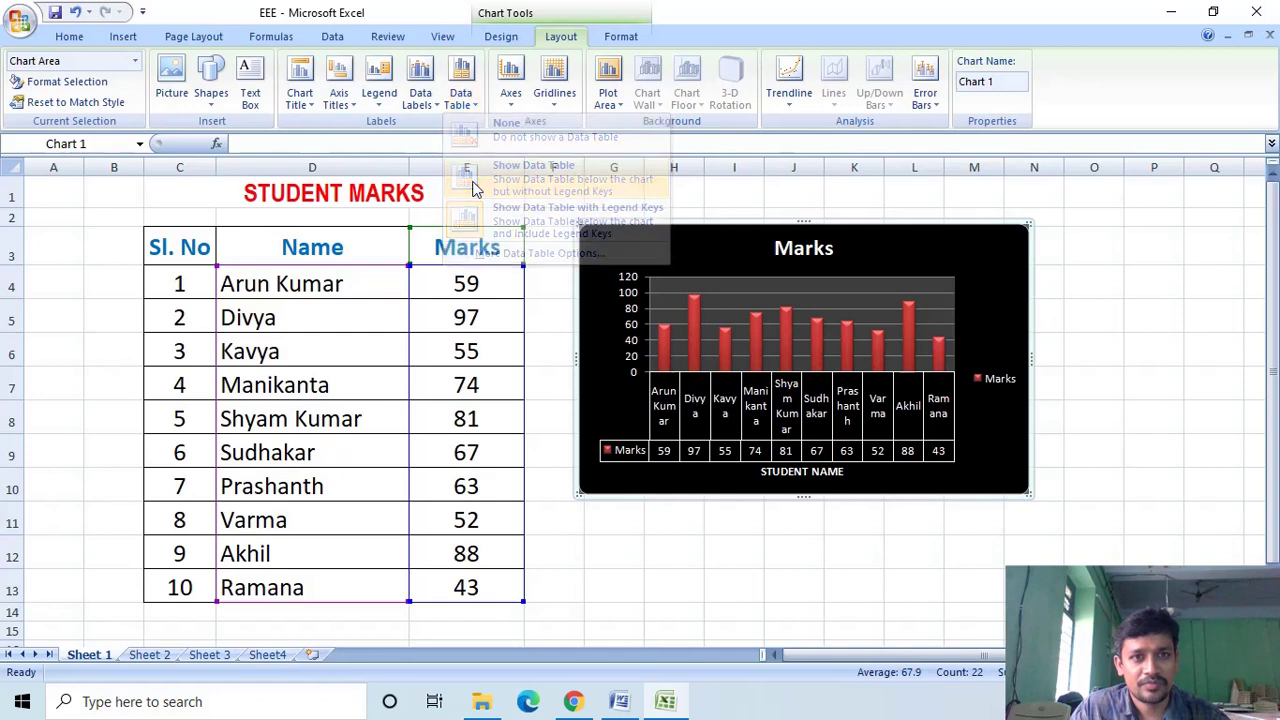
{"action": "left_click", "coordinate": [509, 105]}
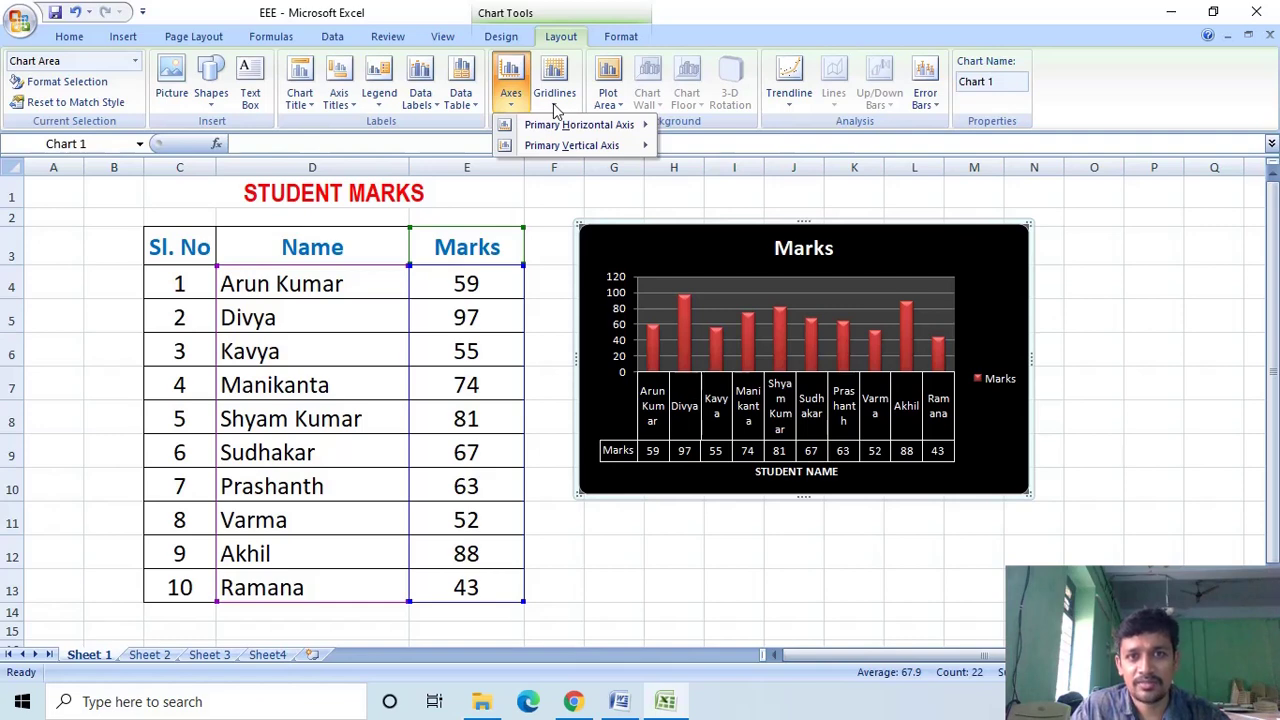
{"action": "left_click", "coordinate": [557, 105]}
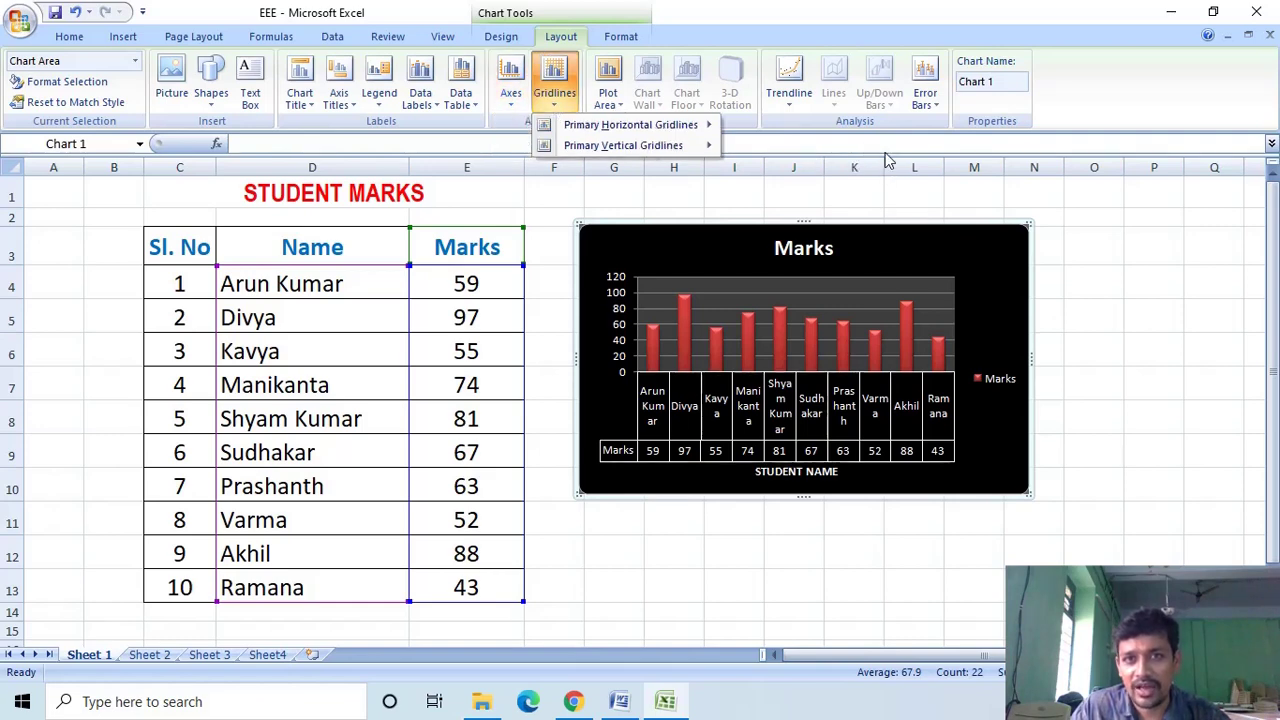
{"action": "left_click", "coordinate": [1112, 330]}
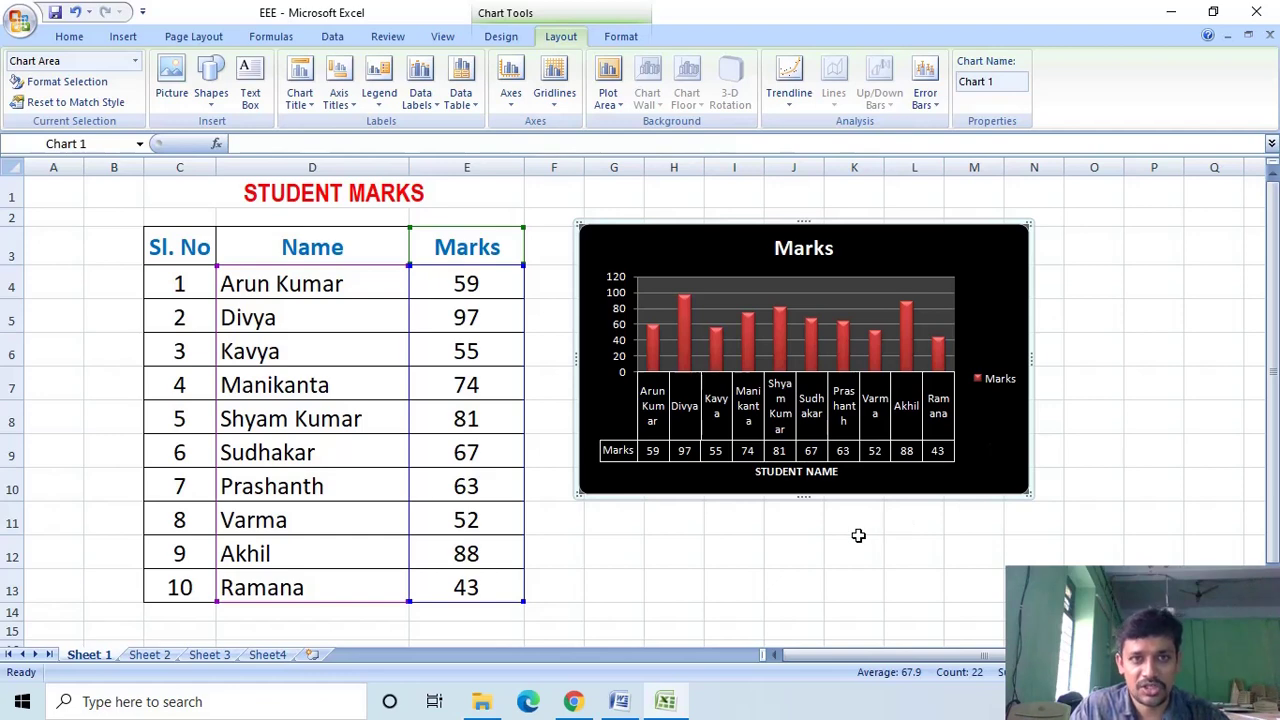
Remove the data table from the embedded marks chart and deselect the chart.
{"action": "left_click", "coordinate": [620, 37]}
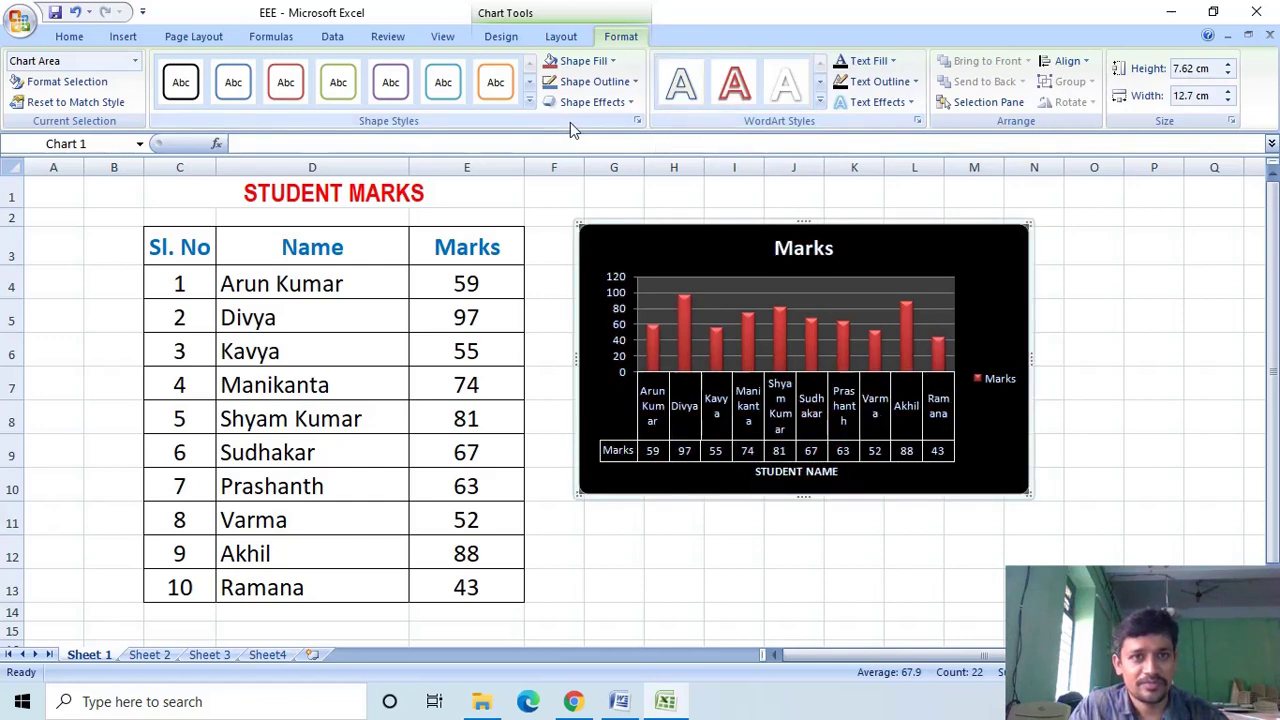
{"action": "left_click", "coordinate": [558, 37]}
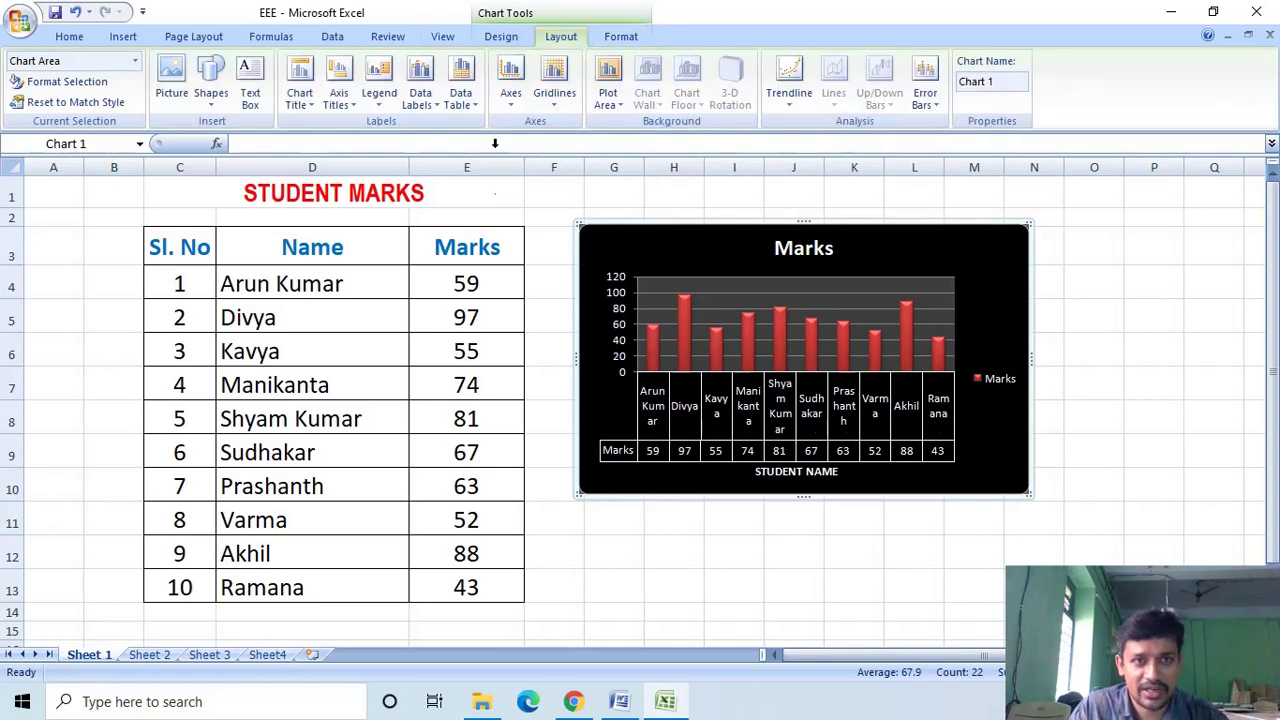
{"action": "left_click", "coordinate": [472, 106]}
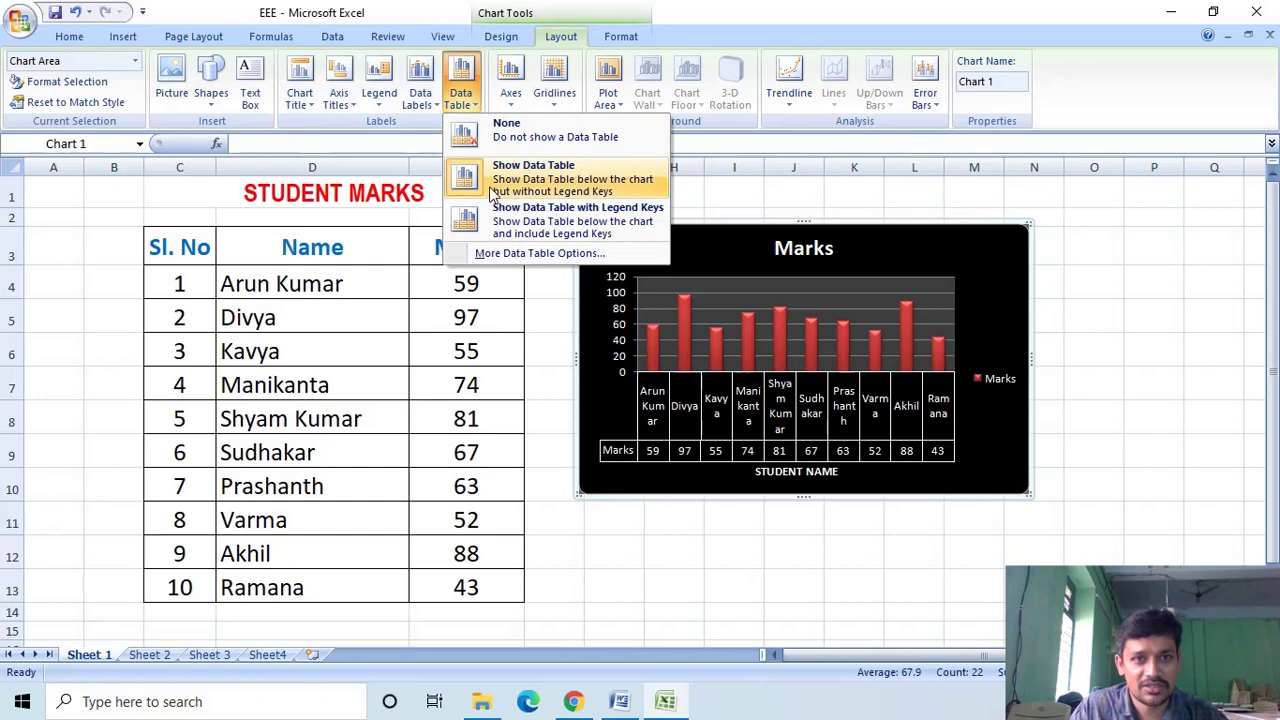
{"action": "left_click", "coordinate": [493, 129]}
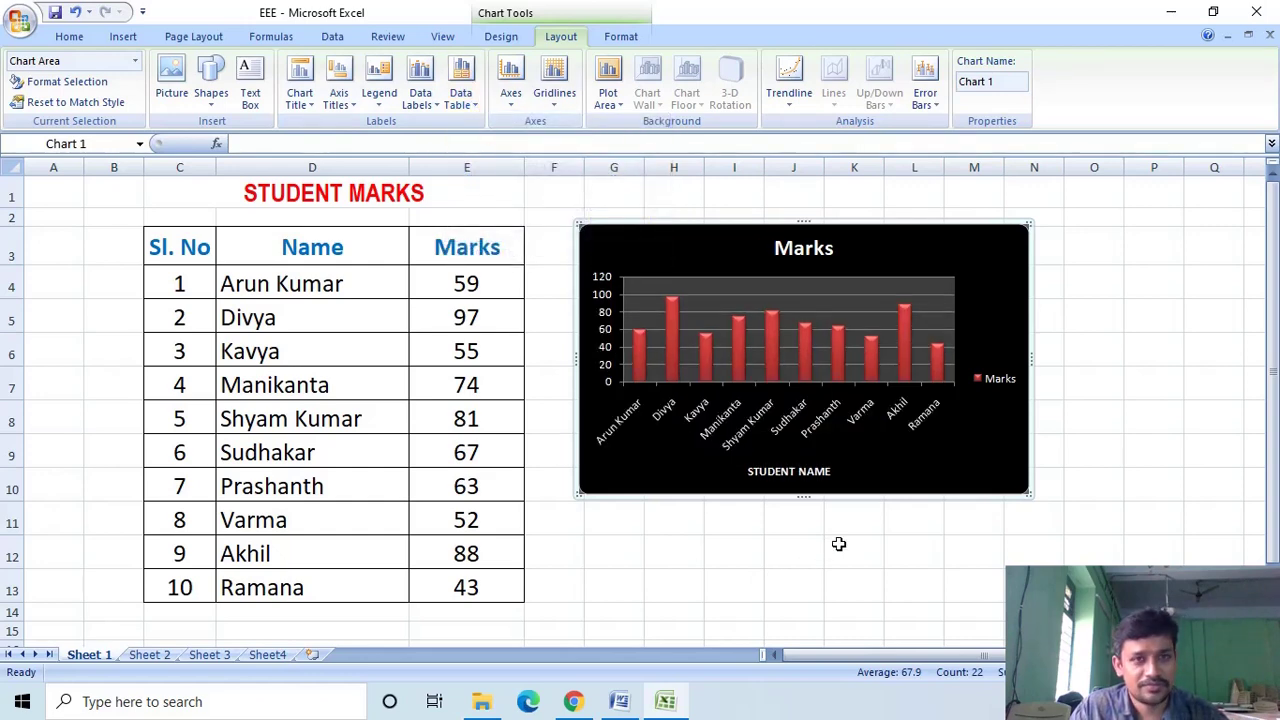
{"action": "left_click", "coordinate": [806, 527]}
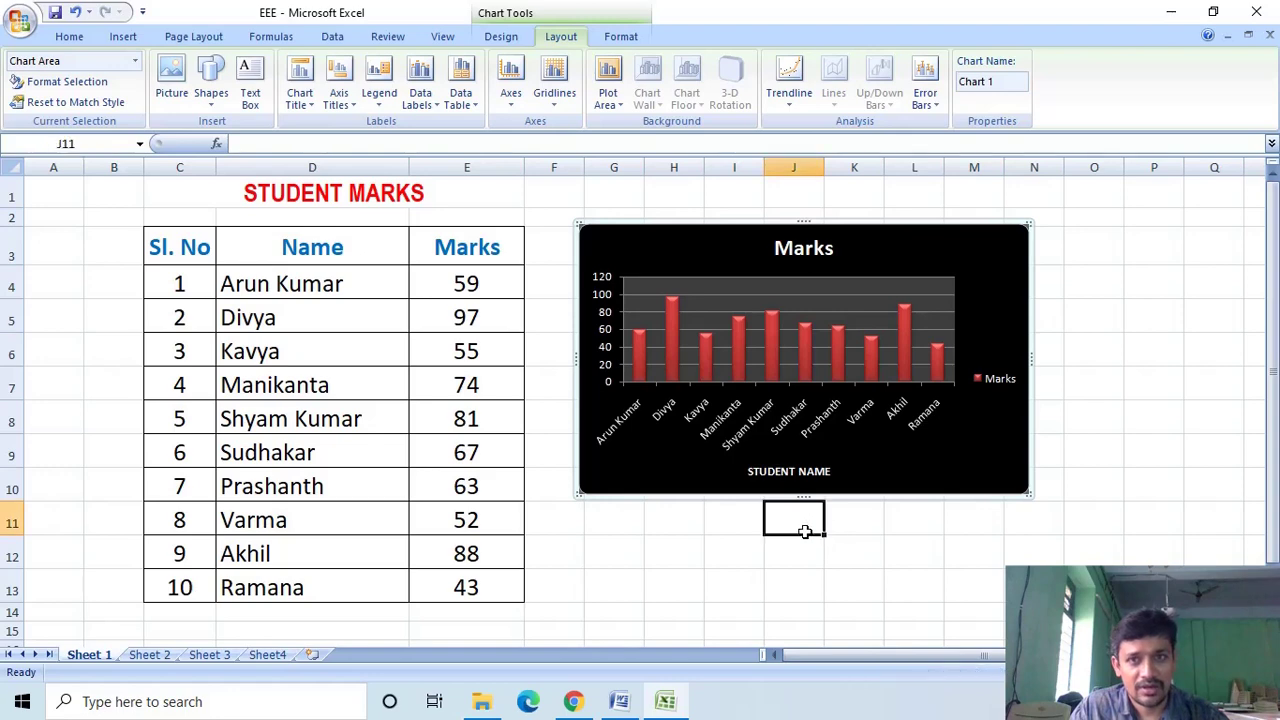
{"action": "left_click", "coordinate": [694, 576]}
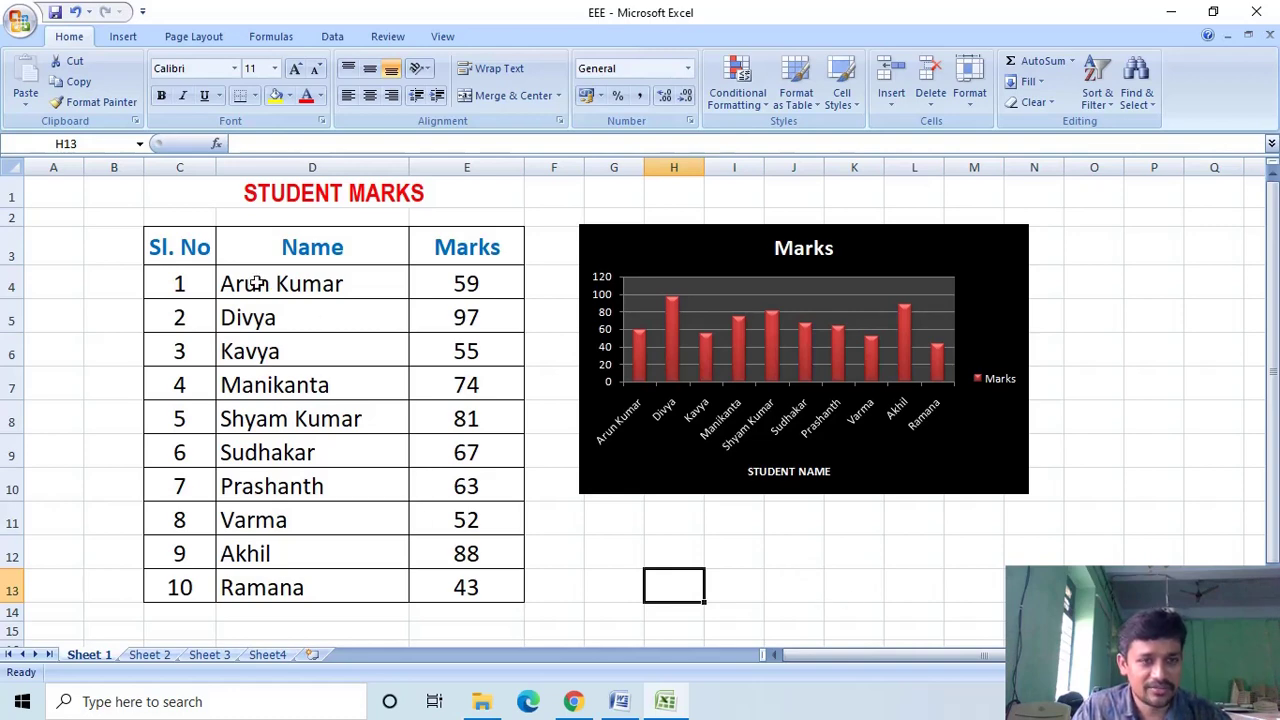
Create a default column chart of the Name and Marks data in D3:E13 on its own chart sheet, and compare it with Sheet 1.
{"action": "left_click_drag", "start_coordinate": [257, 251], "coordinate": [447, 591]}
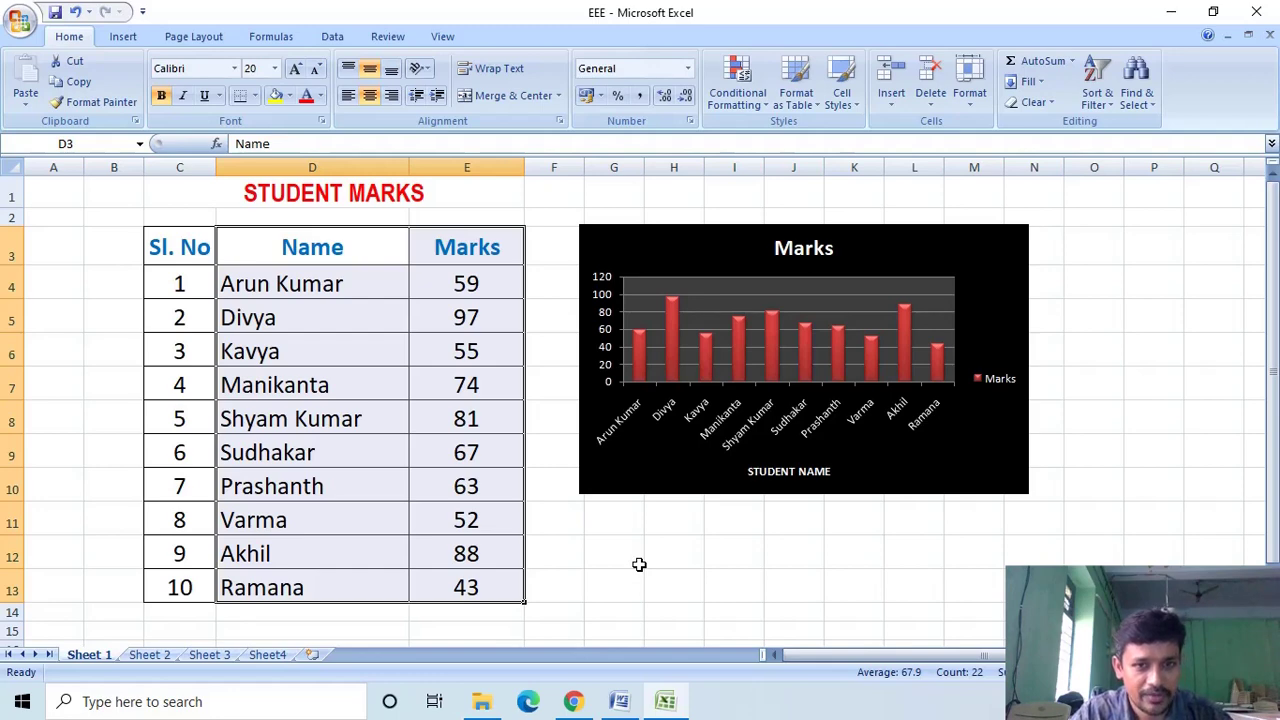
{"action": "key", "text": "F11"}
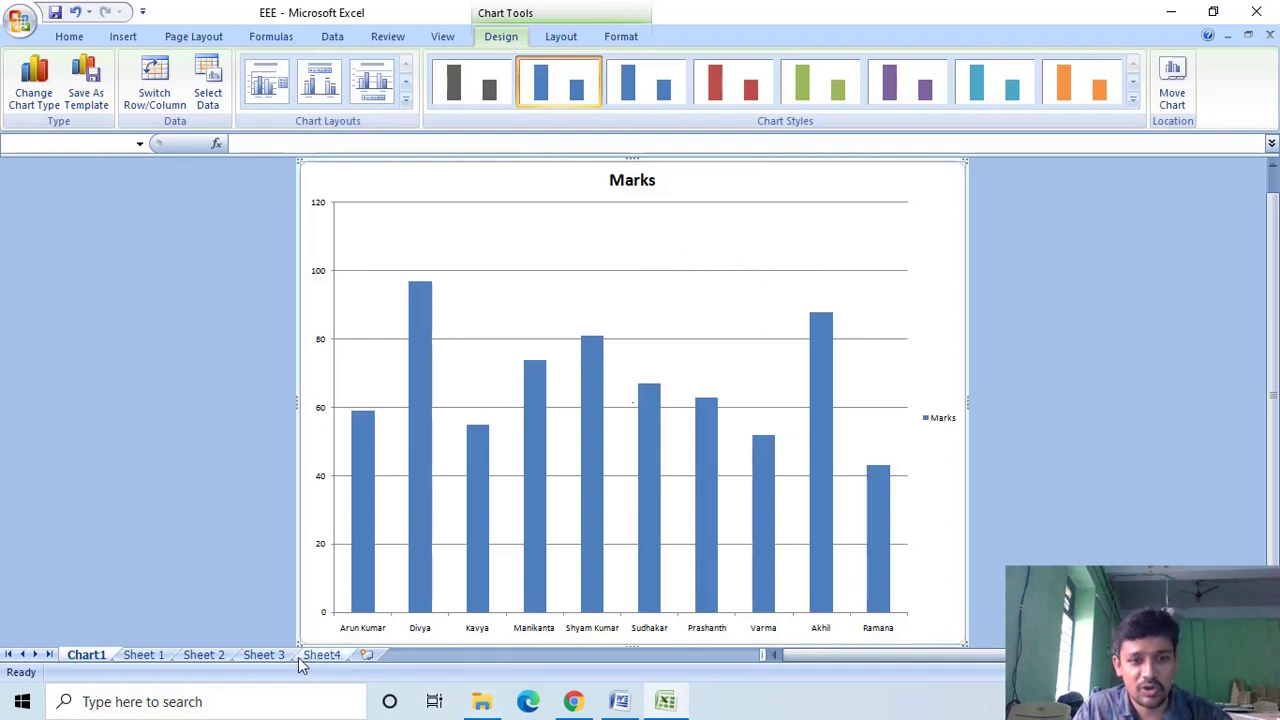
{"action": "left_click", "coordinate": [136, 660]}
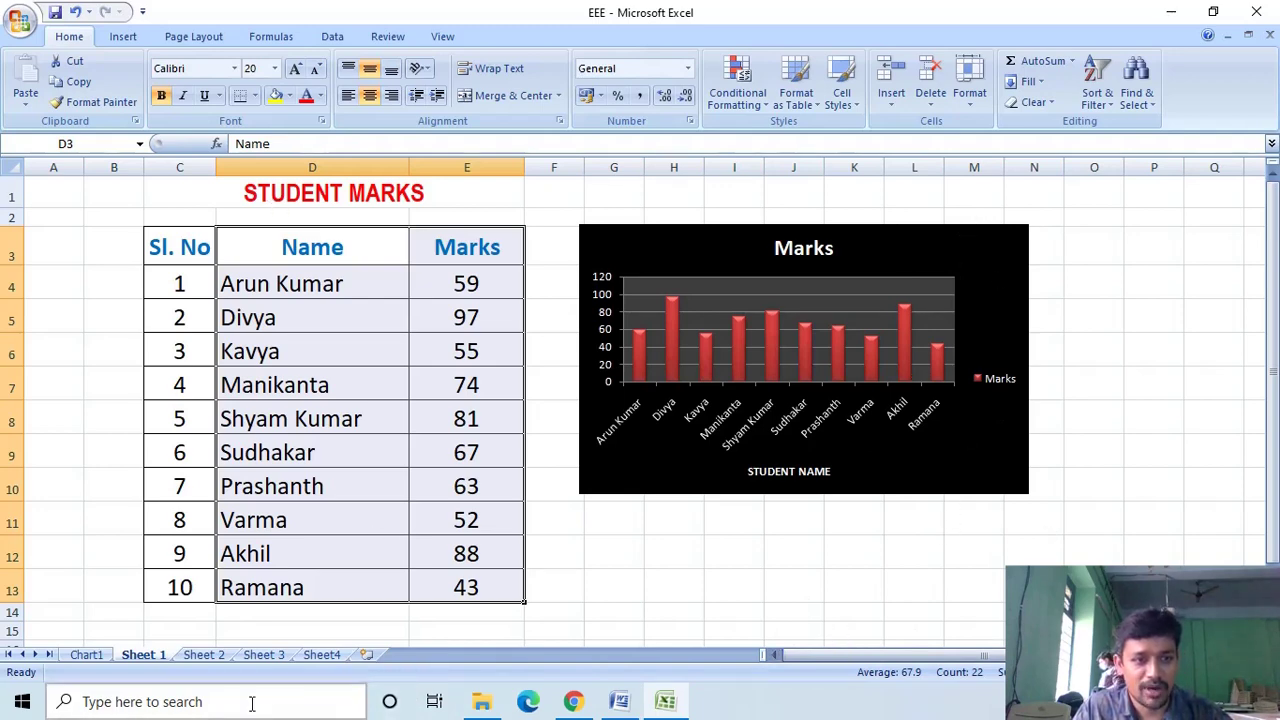
{"action": "left_click", "coordinate": [84, 655]}
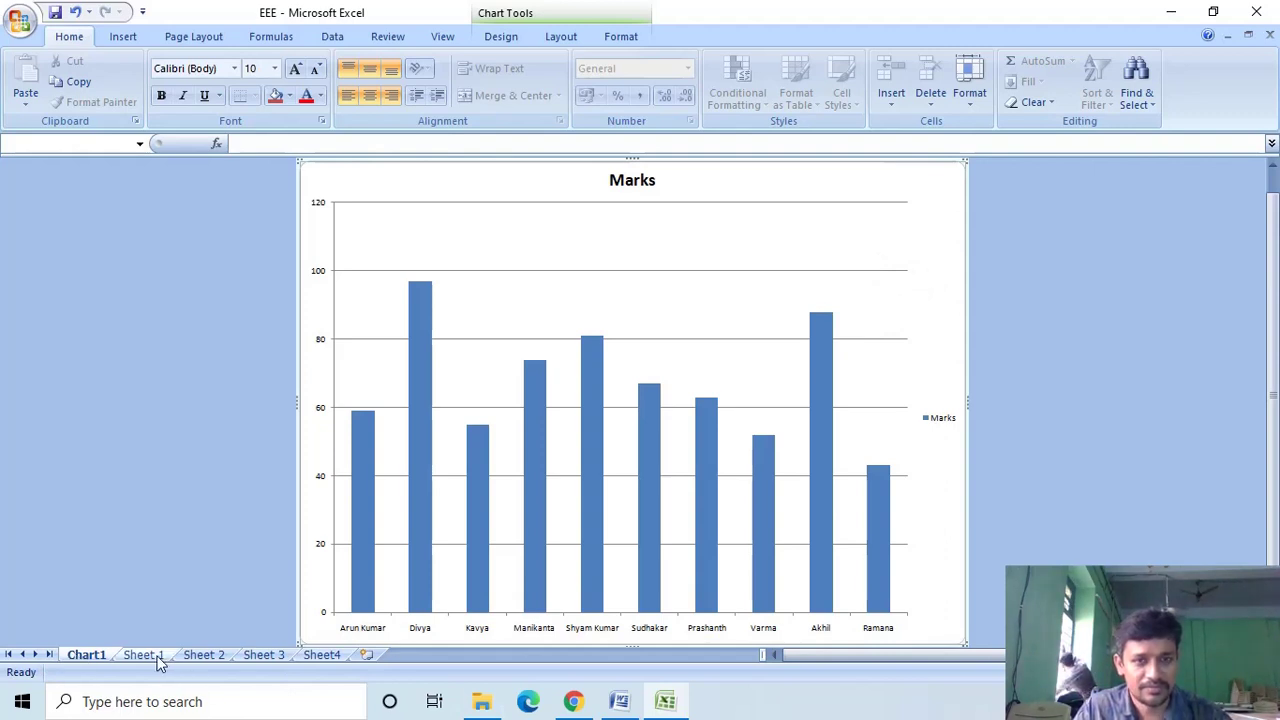
Apply the flat red chart style to the marks chart on the Chart1 sheet.
{"action": "left_click", "coordinate": [565, 262]}
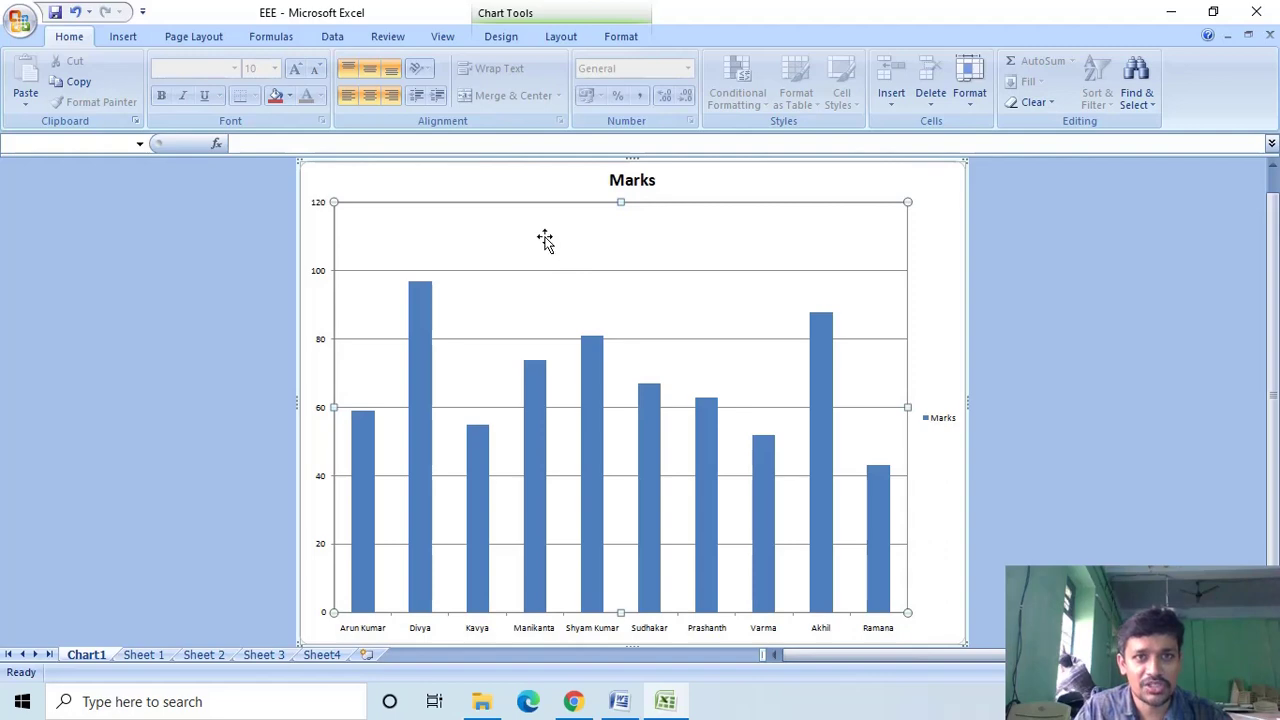
{"action": "left_click", "coordinate": [501, 38]}
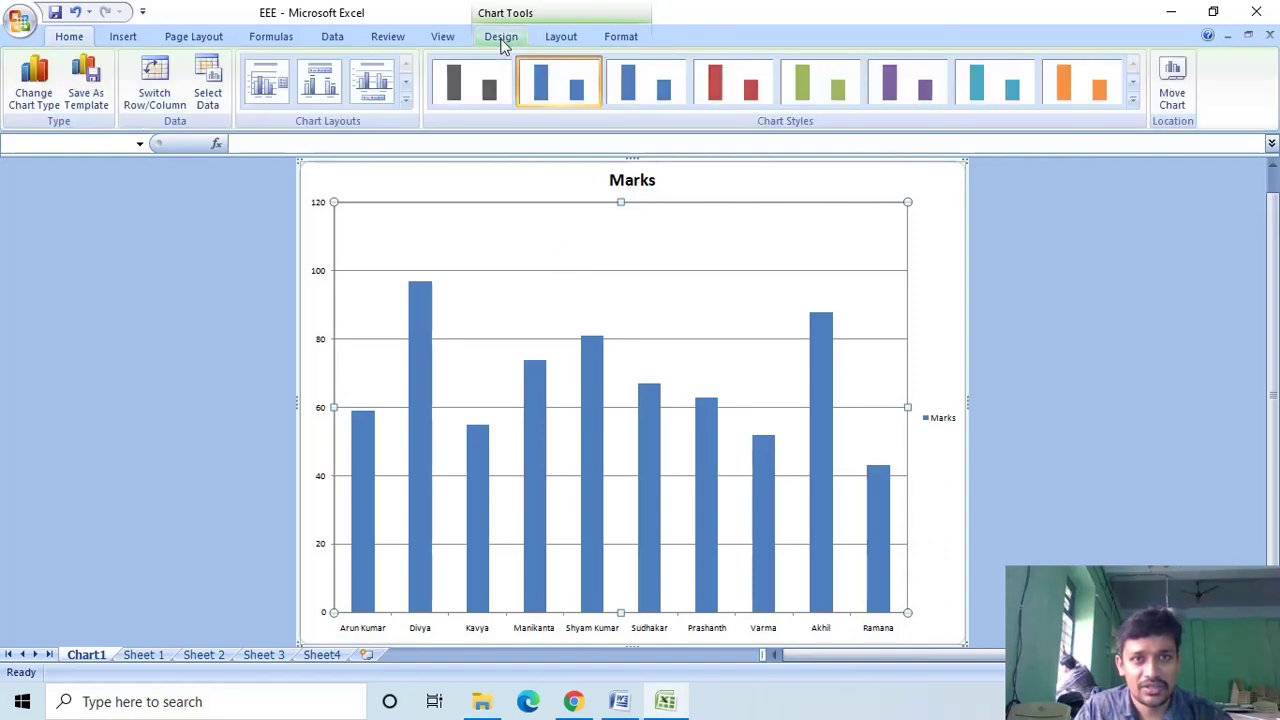
{"action": "left_click", "coordinate": [718, 78]}
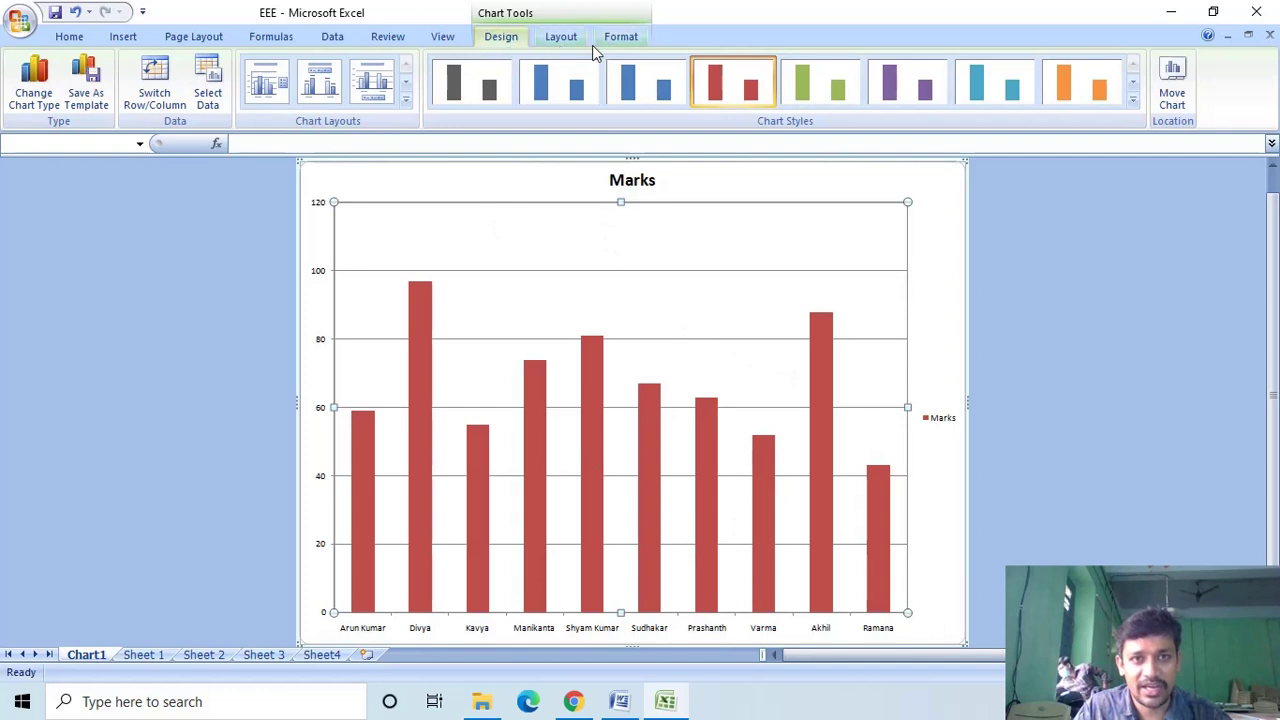
{"action": "mouse_move", "coordinate": [641, 435]}
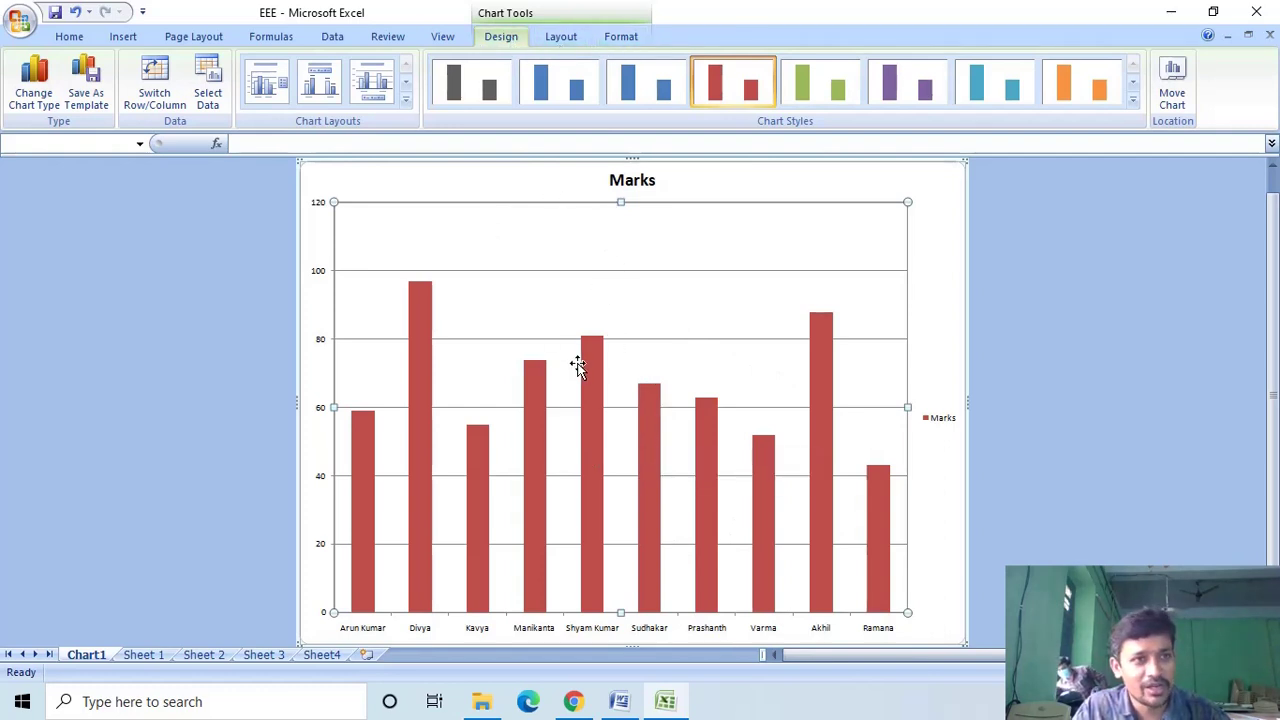
Return to Sheet 1 and select the embedded marks chart.
{"action": "left_click", "coordinate": [144, 655]}
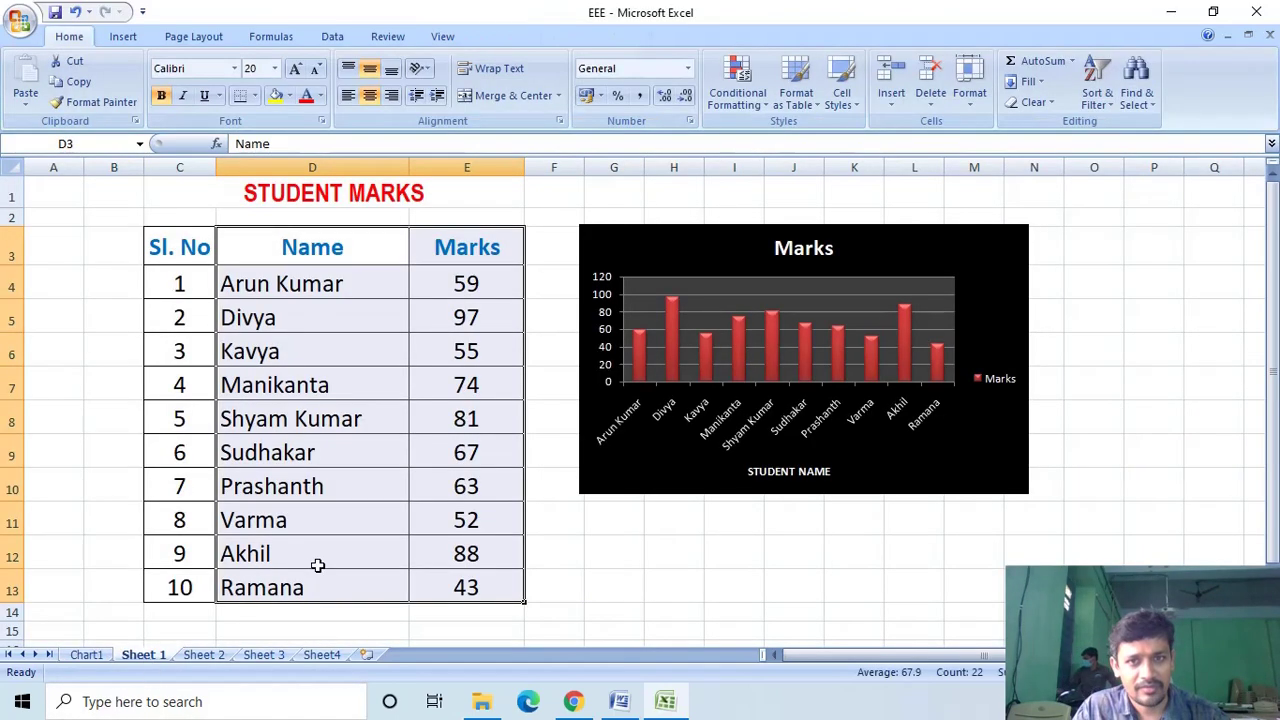
{"action": "left_click", "coordinate": [731, 277]}
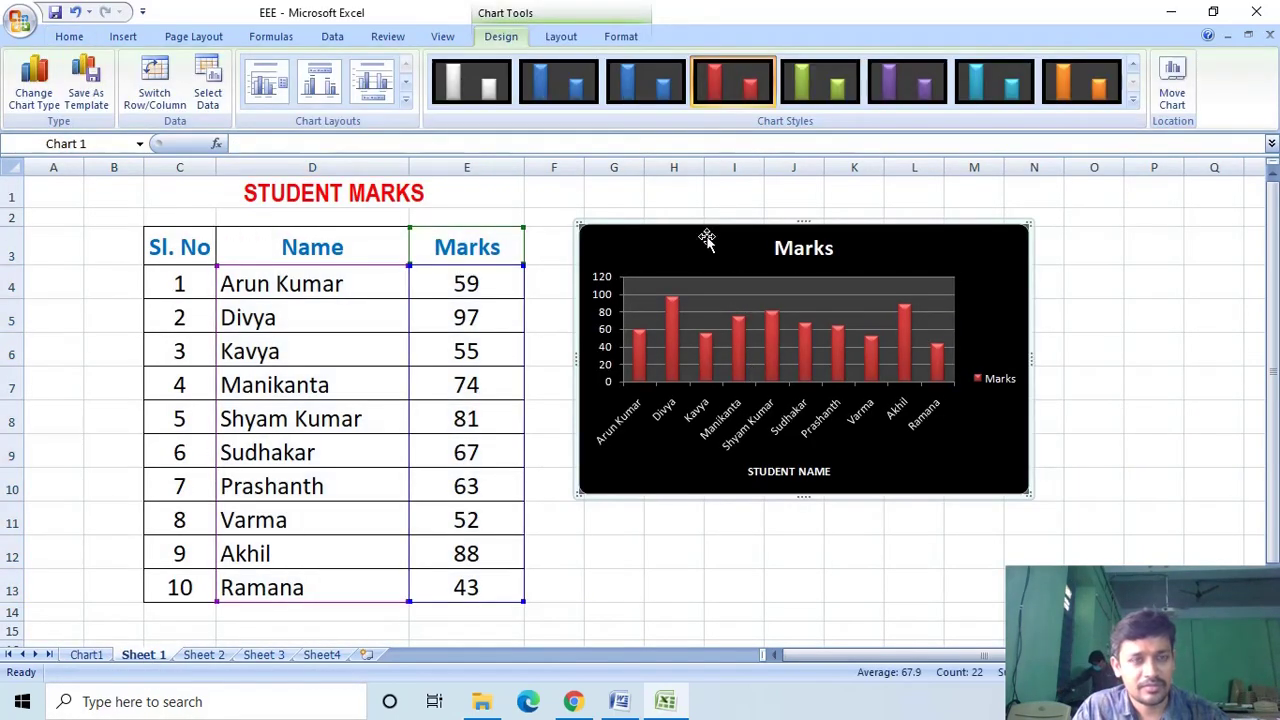